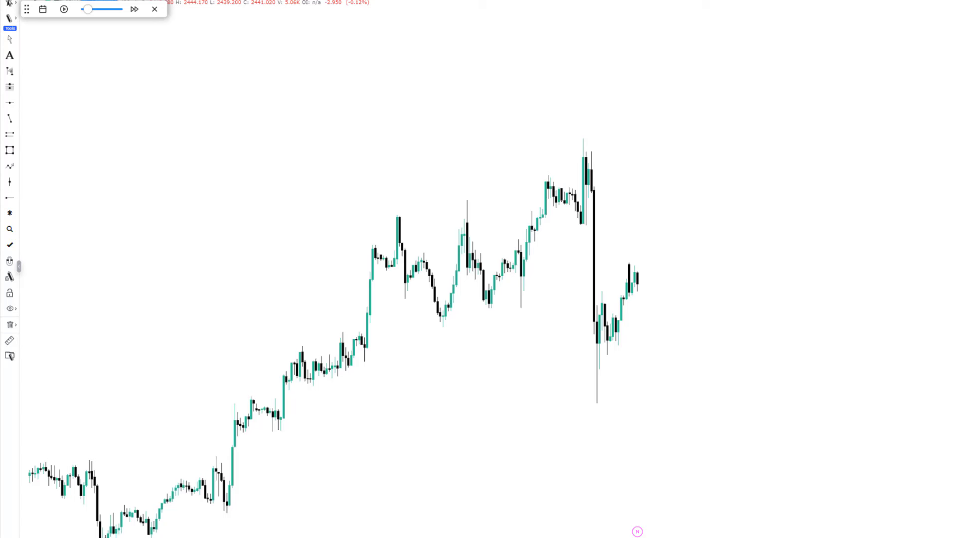
- Examine the uptrend's swing highs and lows, the final peak, and the sharp sell-off on the chart
{"action": "scroll", "coordinate": [334, 339], "scroll_direction": "down", "scroll_amount": 2}
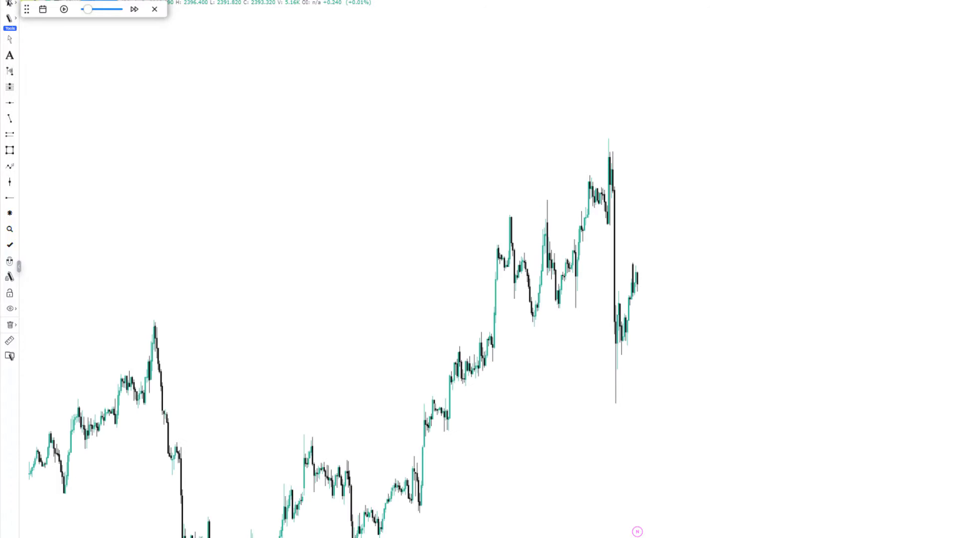
{"action": "left_click_drag", "start_coordinate": [335, 274], "coordinate": [929, 259]}
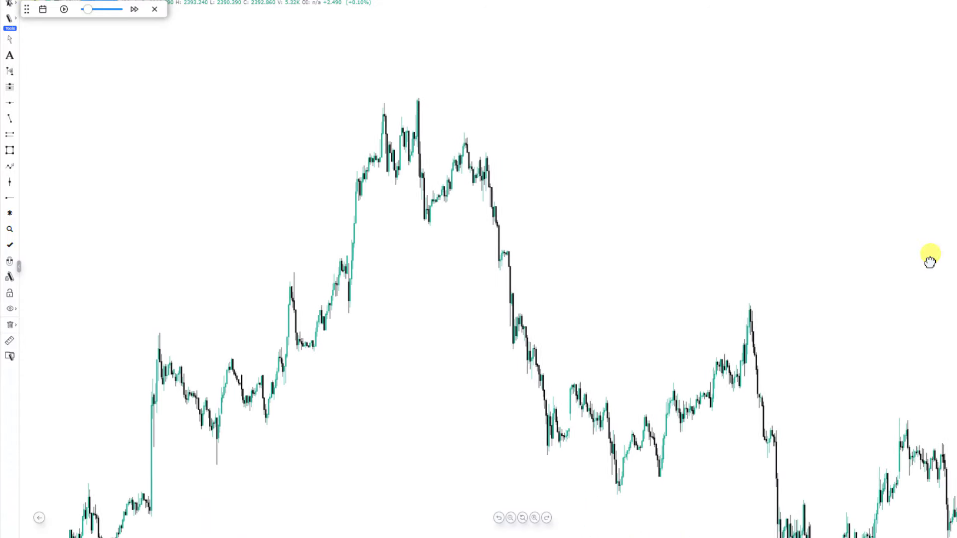
{"action": "scroll", "coordinate": [363, 209], "scroll_direction": "right", "scroll_amount": 10}
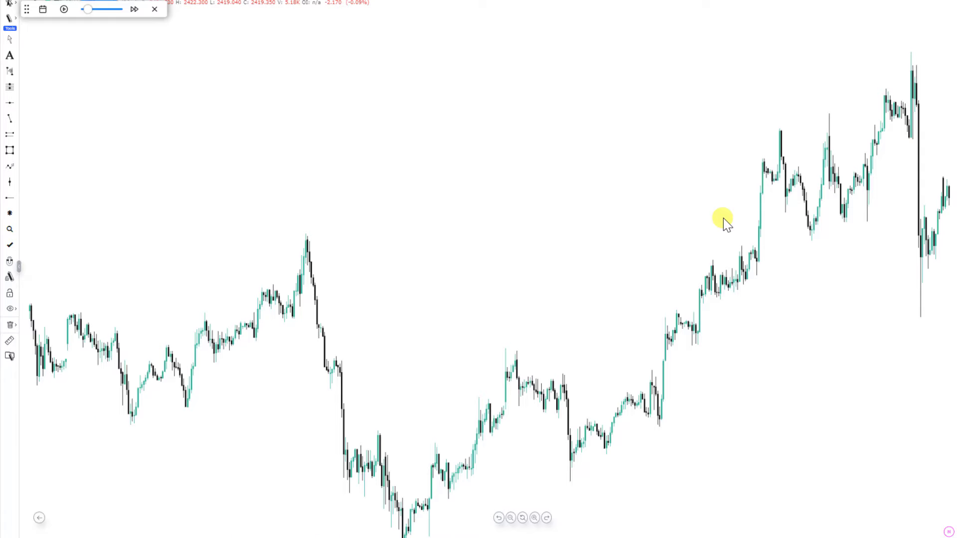
{"action": "scroll", "coordinate": [673, 260], "scroll_direction": "down", "scroll_amount": 1}
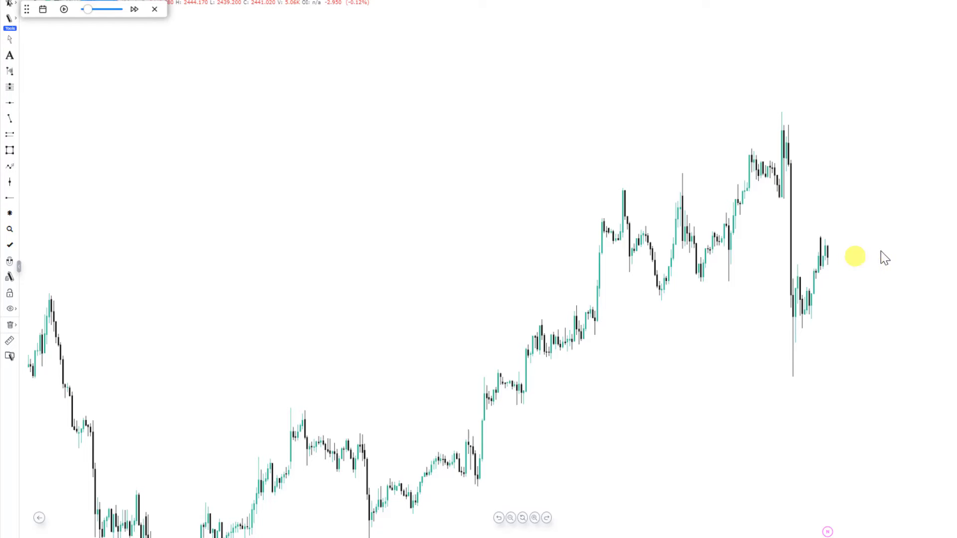
{"action": "scroll", "coordinate": [847, 264], "scroll_direction": "up", "scroll_amount": 1}
{"action": "scroll", "coordinate": [823, 271], "scroll_direction": "up", "scroll_amount": 1}
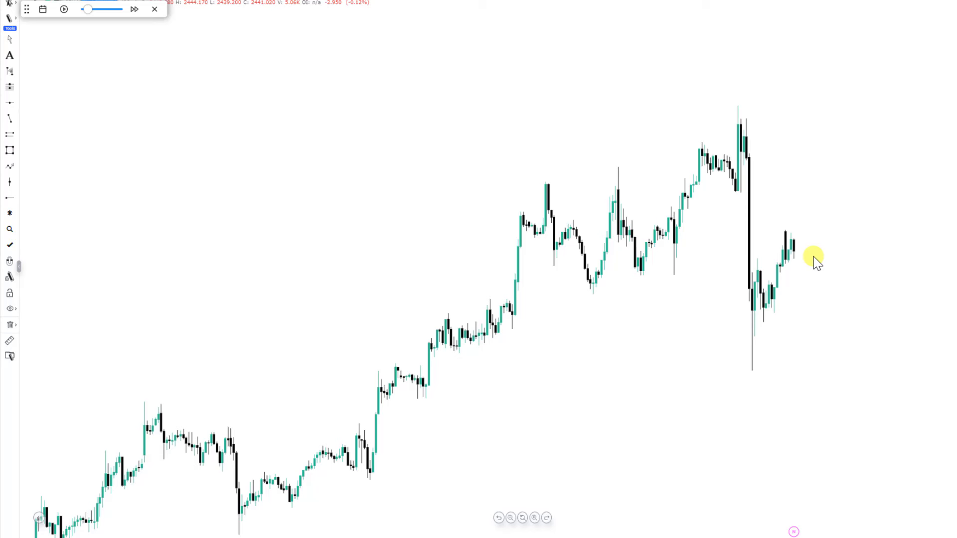
{"action": "scroll", "coordinate": [736, 256], "scroll_direction": "up", "scroll_amount": 3}
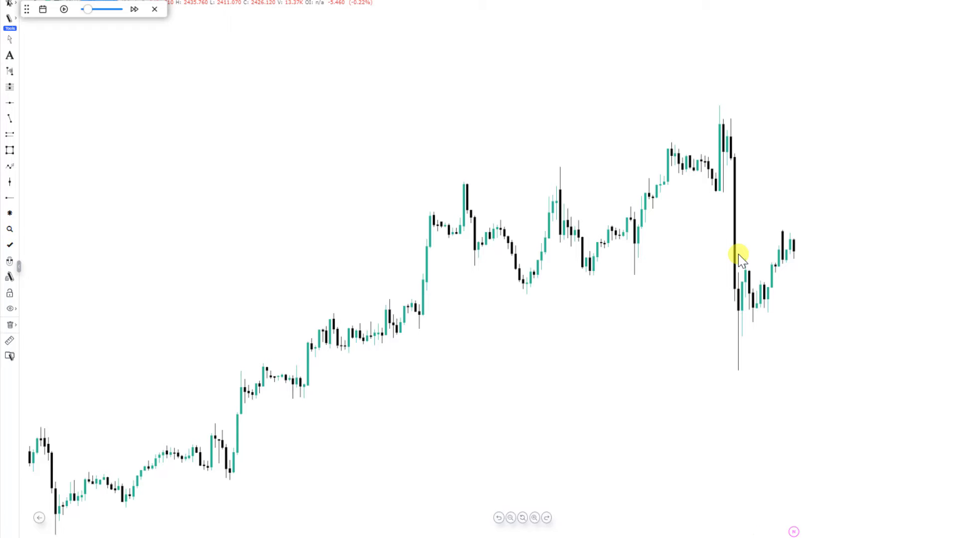
{"action": "scroll", "coordinate": [776, 244], "scroll_direction": "down", "scroll_amount": 3}
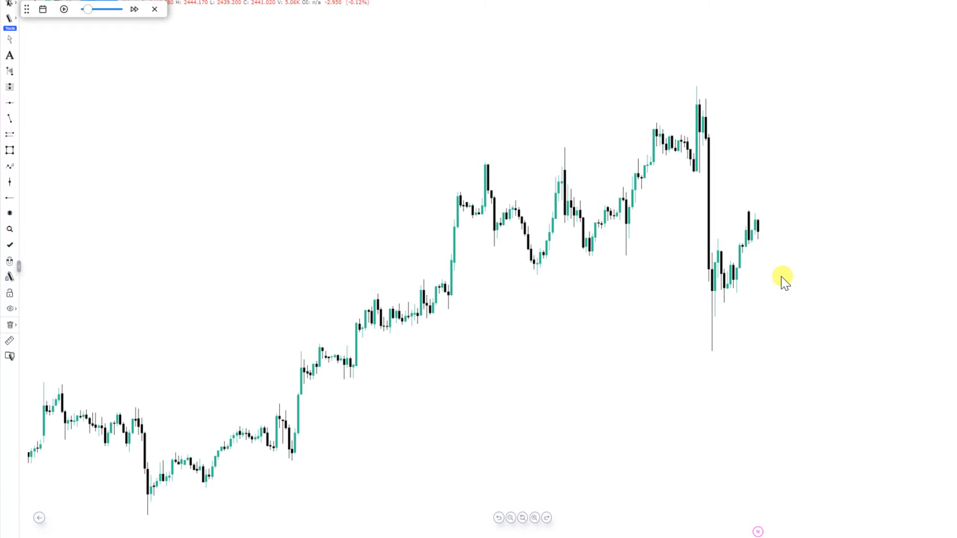
{"action": "left_click_drag", "start_coordinate": [372, 372], "coordinate": [493, 287]}
{"action": "left_click_drag", "start_coordinate": [615, 229], "coordinate": [706, 261]}
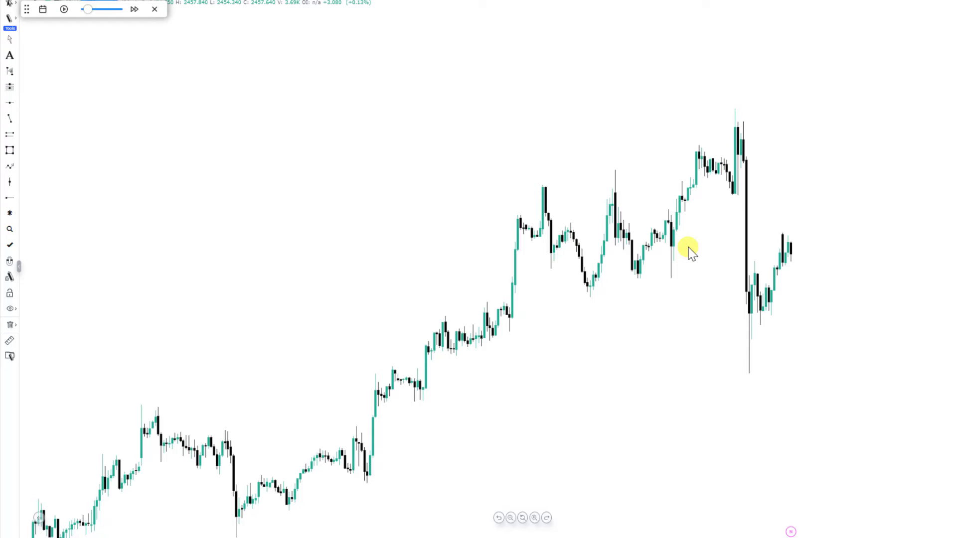
{"action": "scroll", "coordinate": [632, 278], "scroll_direction": "up", "scroll_amount": 3}
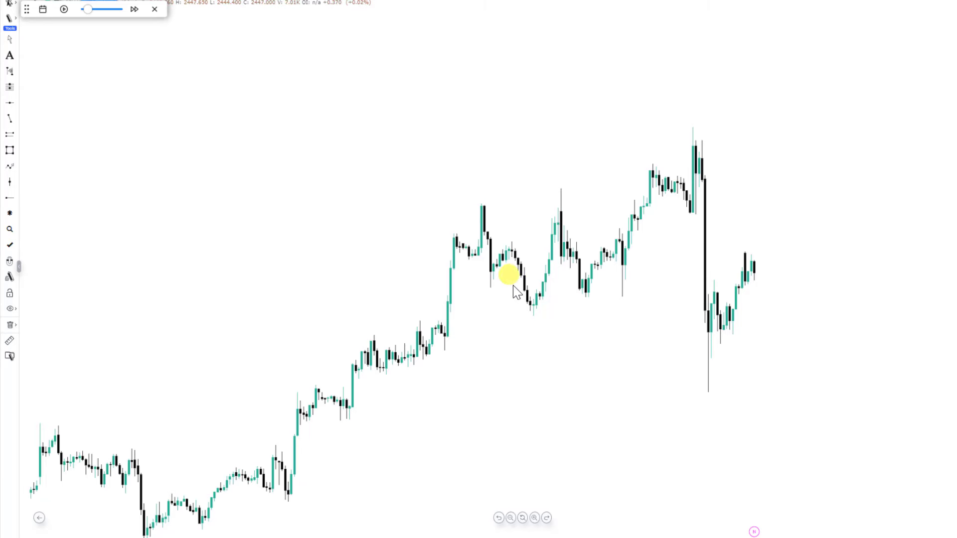
{"action": "left_click_drag", "start_coordinate": [304, 480], "coordinate": [322, 399]}
{"action": "left_click", "coordinate": [652, 169]}
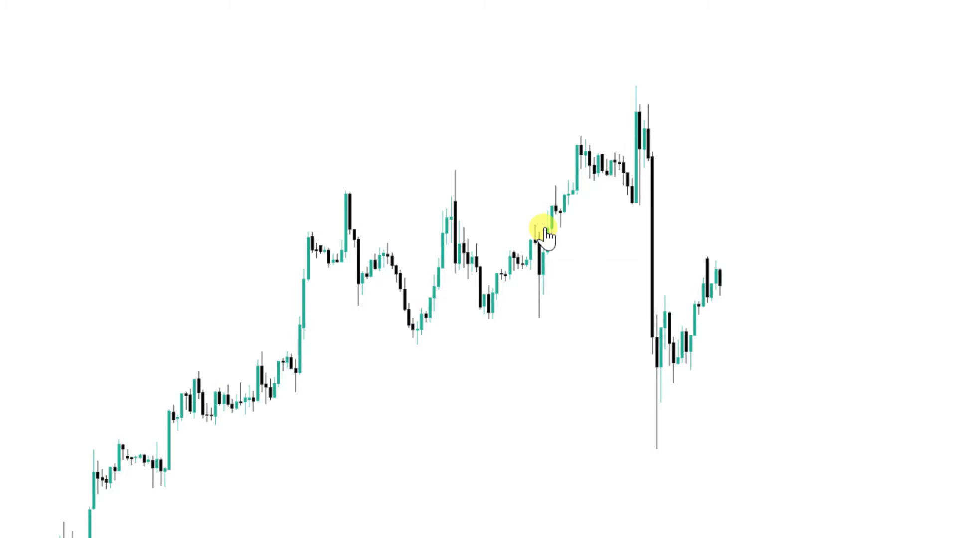
{"action": "scroll", "coordinate": [546, 233], "scroll_direction": "up", "scroll_amount": 1}
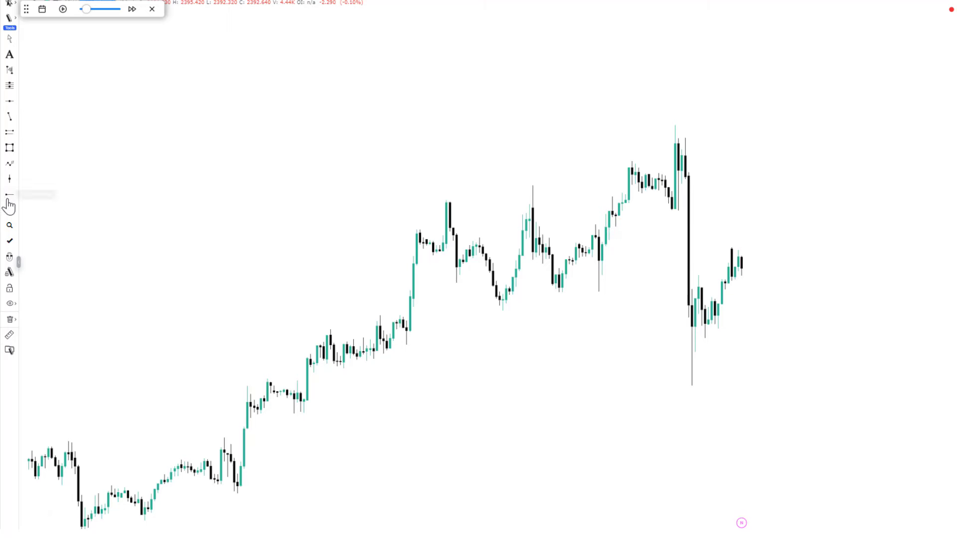
- Draw a horizontal line from the last swing high before the peak to the bullish candle that breaks above it
{"action": "left_click", "coordinate": [9, 116]}
{"action": "left_click", "coordinate": [656, 159]}
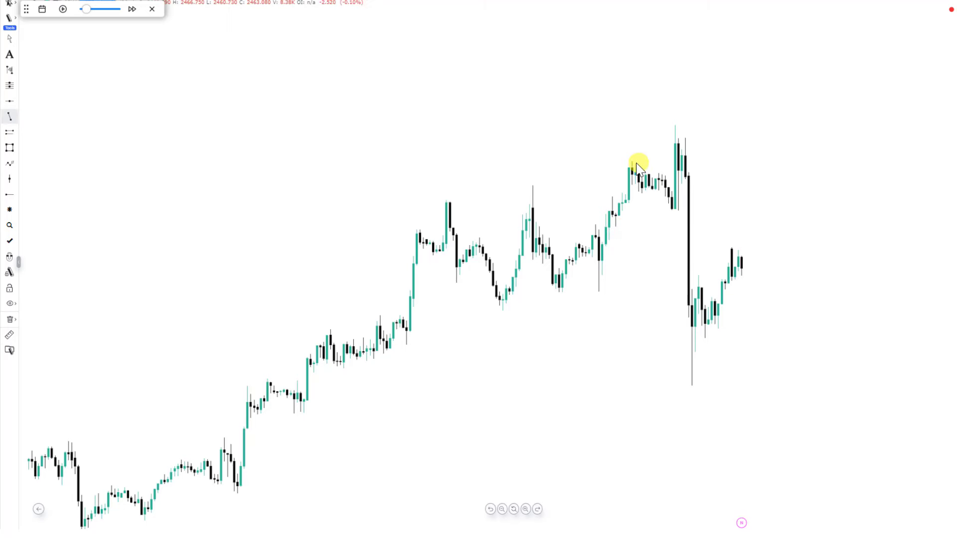
{"action": "left_click", "coordinate": [628, 159]}
{"action": "left_click", "coordinate": [677, 162]}
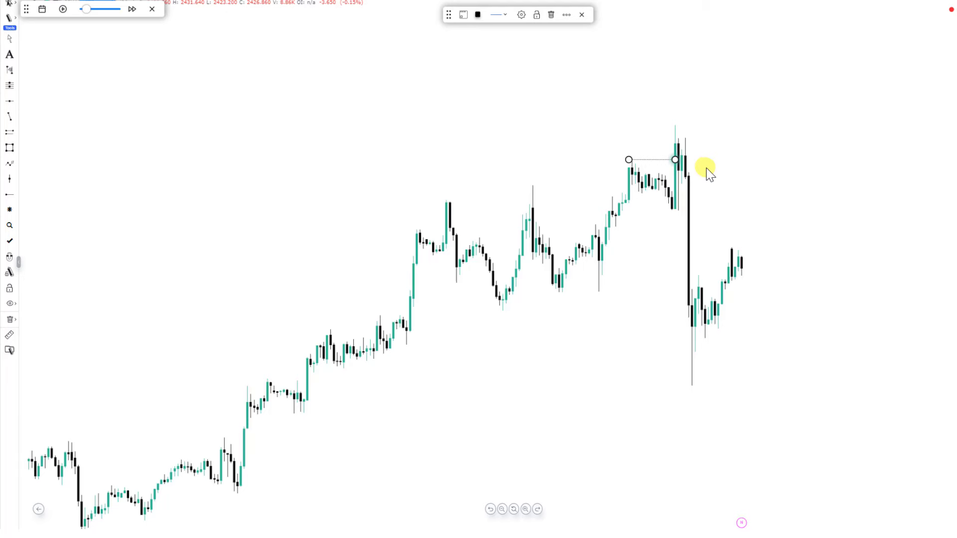
- Label the line at the last swing high before the peak with the text "x"
{"action": "left_click_drag", "start_coordinate": [706, 171], "coordinate": [603, 188]}
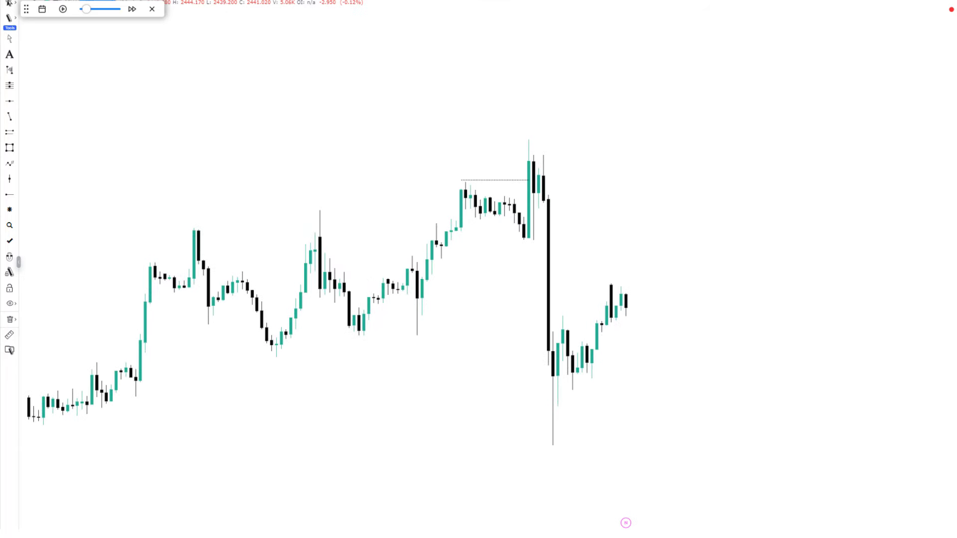
{"action": "left_click", "coordinate": [497, 180]}
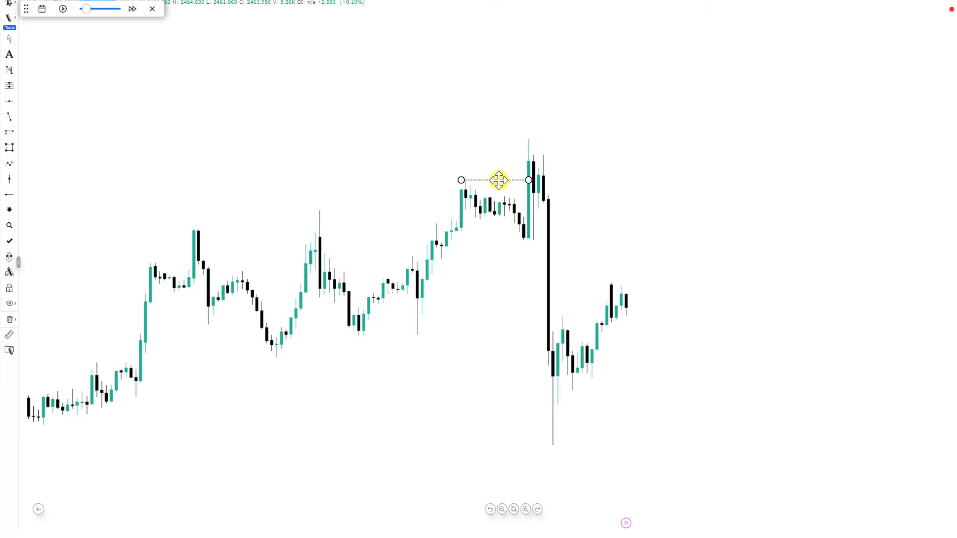
{"action": "double_click", "coordinate": [499, 180]}
{"action": "left_click", "coordinate": [513, 197]}
{"action": "left_click", "coordinate": [527, 203]}
{"action": "left_click", "coordinate": [514, 181]}
{"action": "left_click", "coordinate": [549, 188]}
{"action": "left_click", "coordinate": [468, 180]}
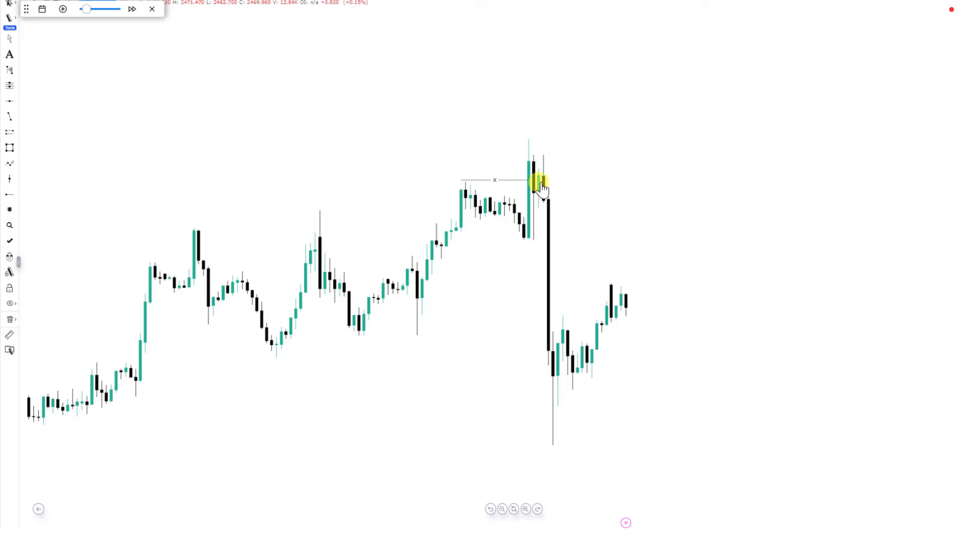
- Draw a horizontal line from the swing low before the final rally to the large bearish candle and label it "mss"
{"action": "left_click", "coordinate": [551, 383]}
{"action": "scroll", "coordinate": [532, 295], "scroll_direction": "down", "scroll_amount": 1}
{"action": "left_click", "coordinate": [573, 338]}
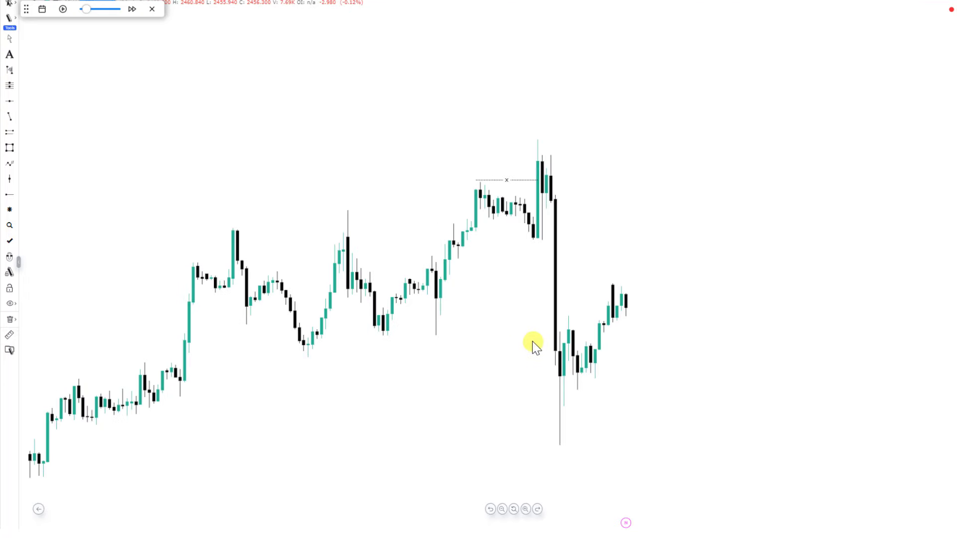
{"action": "left_click", "coordinate": [10, 116]}
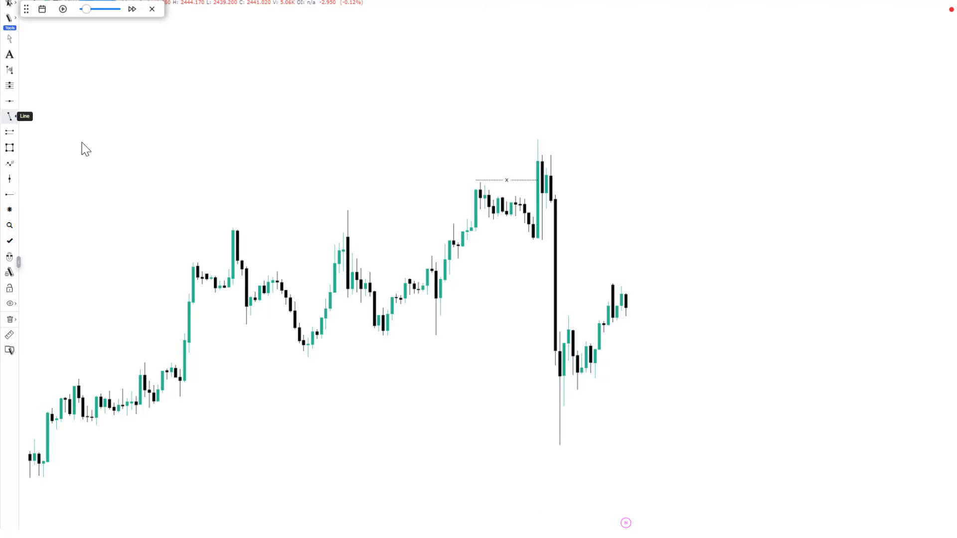
{"action": "left_click", "coordinate": [385, 339]}
{"action": "left_click", "coordinate": [566, 351]}
{"action": "left_click", "coordinate": [556, 352]}
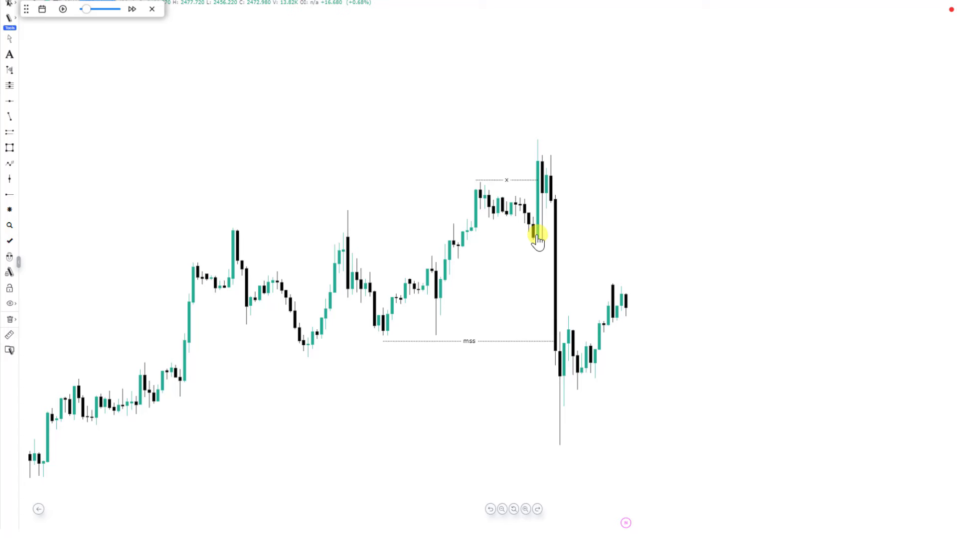
- Inspect the price data of the tall bullish candle at the peak using the Pointer + Tooltip cursor
{"action": "left_click", "coordinate": [539, 206]}
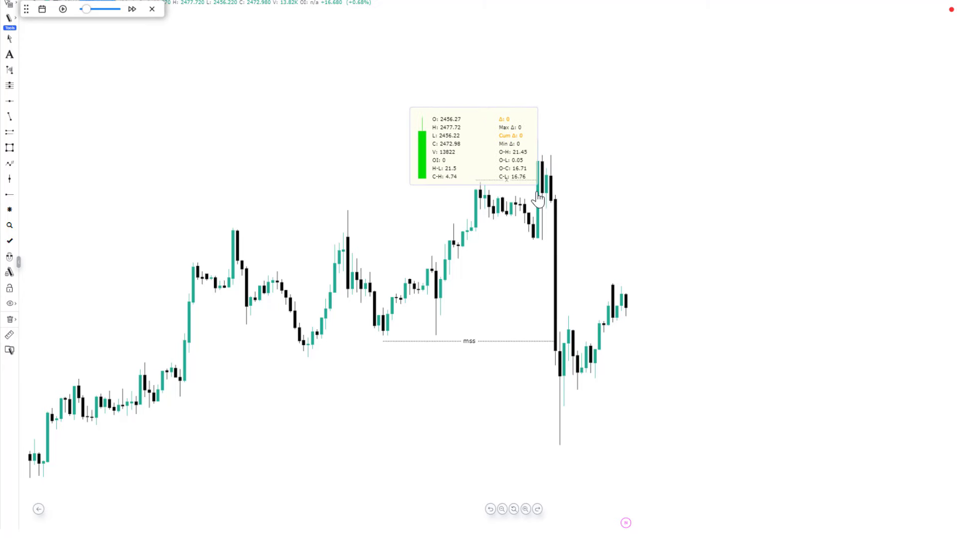
{"action": "left_click", "coordinate": [12, 6]}
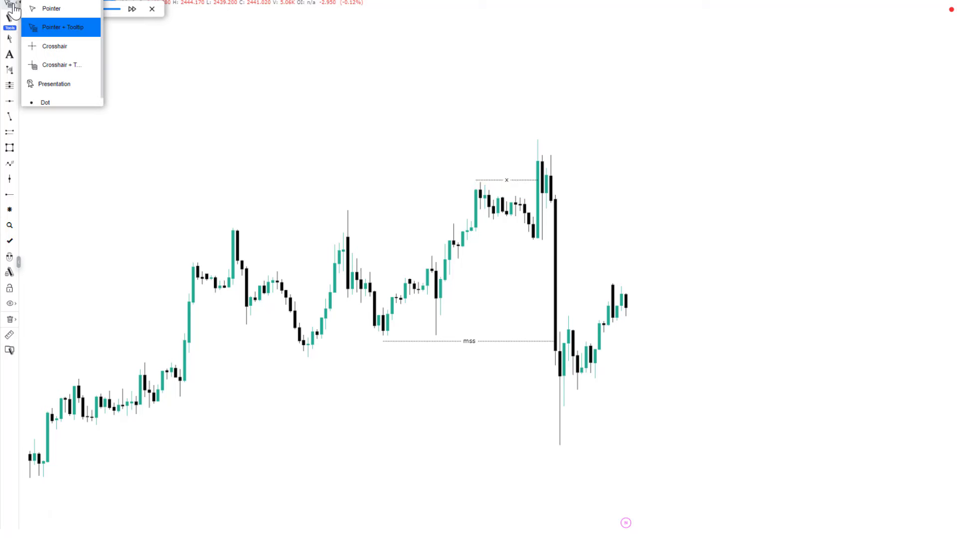
{"action": "left_click", "coordinate": [35, 26]}
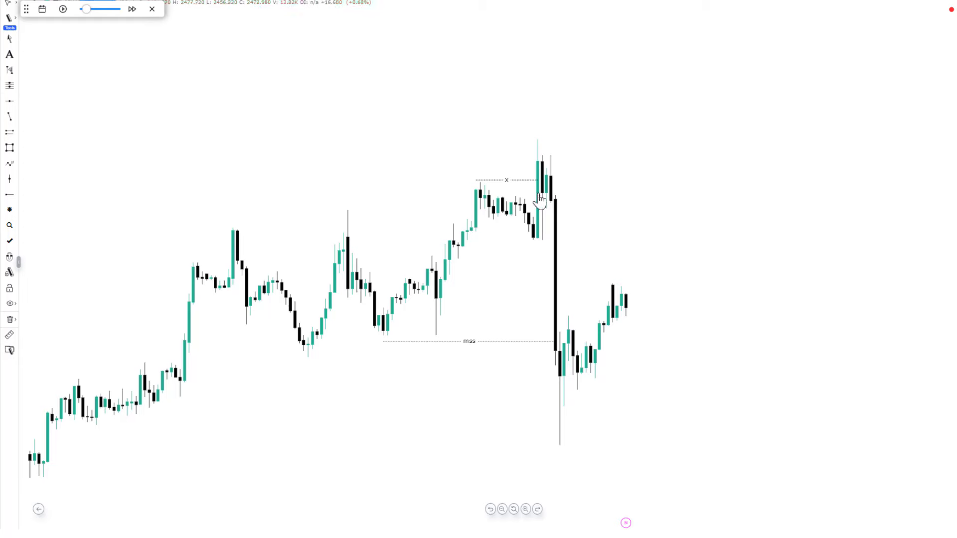
- Draw a shaded zone with a midline from the low to the high of the peak's bullish candle, extending past the latest bars
{"action": "left_click", "coordinate": [528, 213]}
{"action": "left_click", "coordinate": [5, 133]}
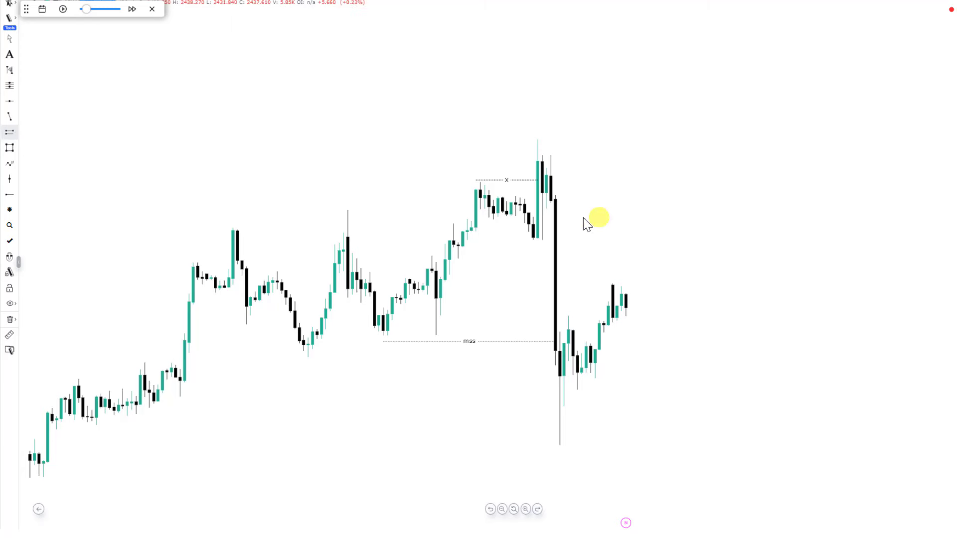
{"action": "mouse_move", "coordinate": [537, 242]}
{"action": "left_mouse_down"}
{"action": "mouse_move", "coordinate": [851, 240]}
{"action": "mouse_move", "coordinate": [858, 143]}
{"action": "left_mouse_up"}
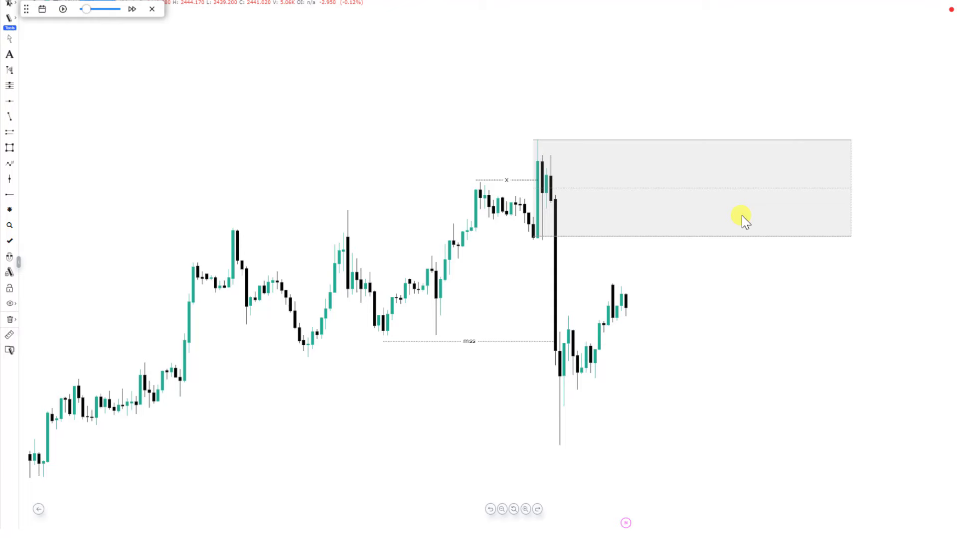
- Draw a short horizontal line forward from the swing high formed after the sharp drop
{"action": "scroll", "coordinate": [678, 265], "scroll_direction": "up", "scroll_amount": 3}
{"action": "left_click", "coordinate": [517, 241]}
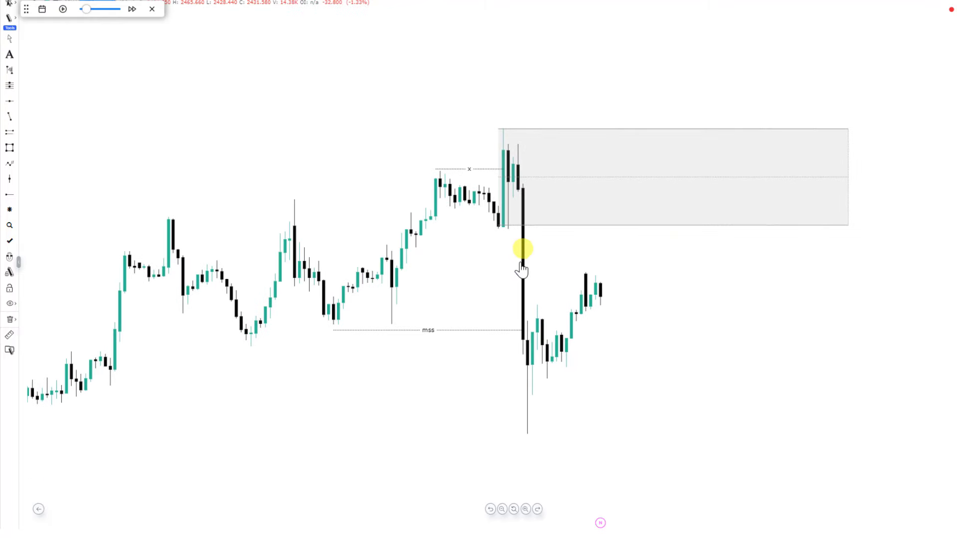
{"action": "scroll", "coordinate": [466, 336], "scroll_direction": "down", "scroll_amount": 1}
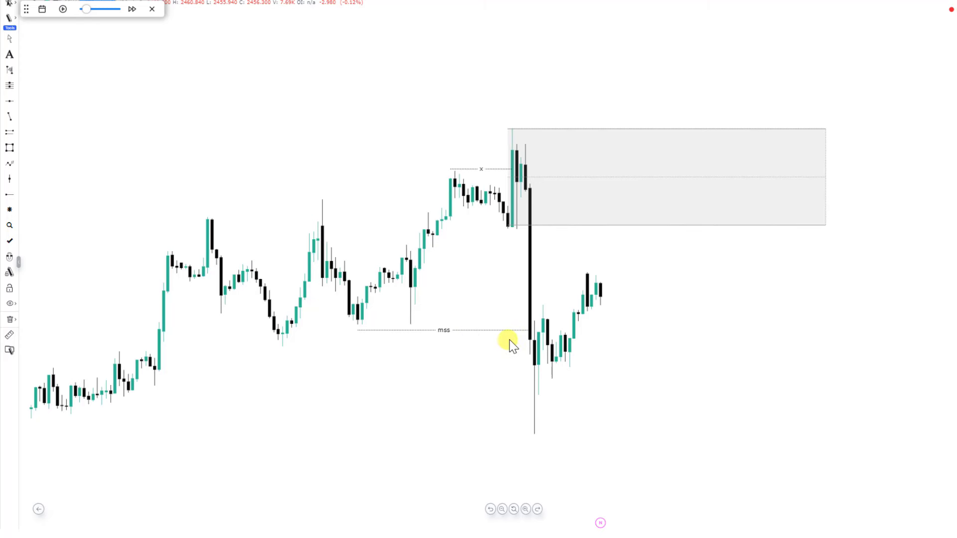
{"action": "left_click", "coordinate": [9, 116]}
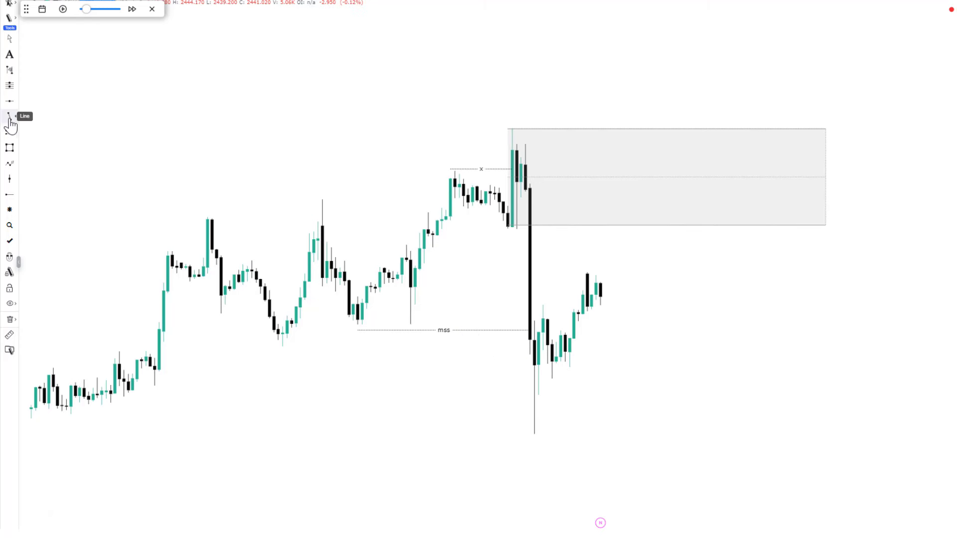
{"action": "left_click", "coordinate": [650, 272]}
{"action": "left_click", "coordinate": [690, 311]}
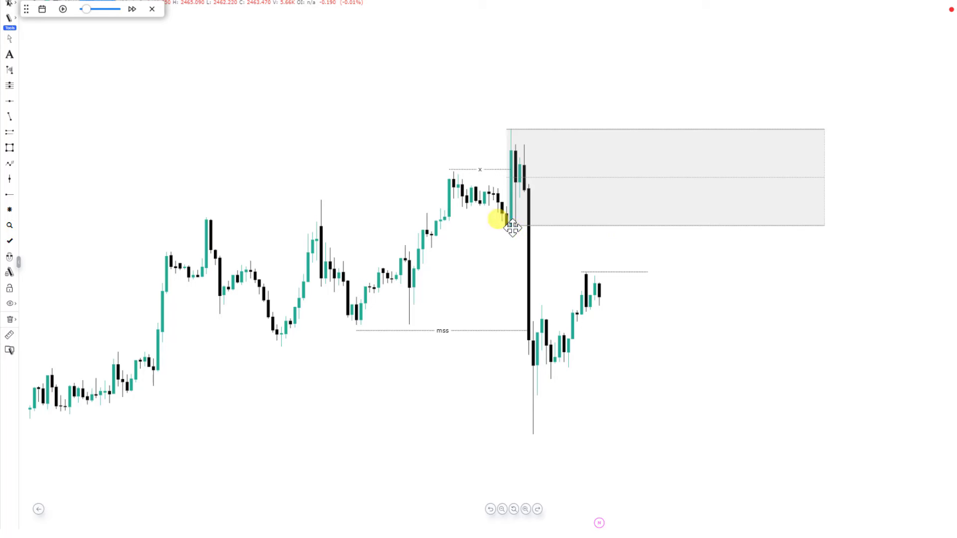
- Shift the shaded zone slightly lower along the peak's bullish candle and deselect it
{"action": "left_click_drag", "start_coordinate": [592, 128], "coordinate": [593, 129]}
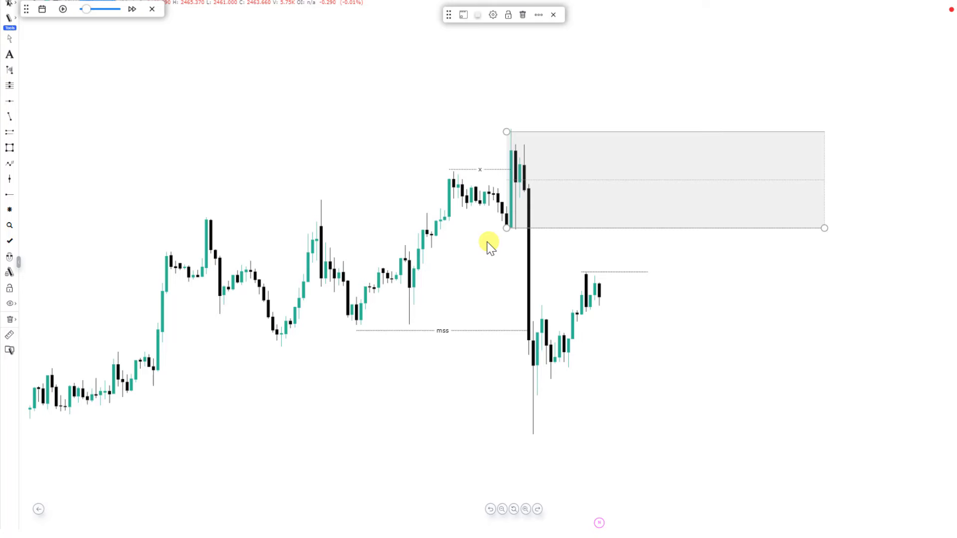
{"action": "left_click", "coordinate": [396, 131]}
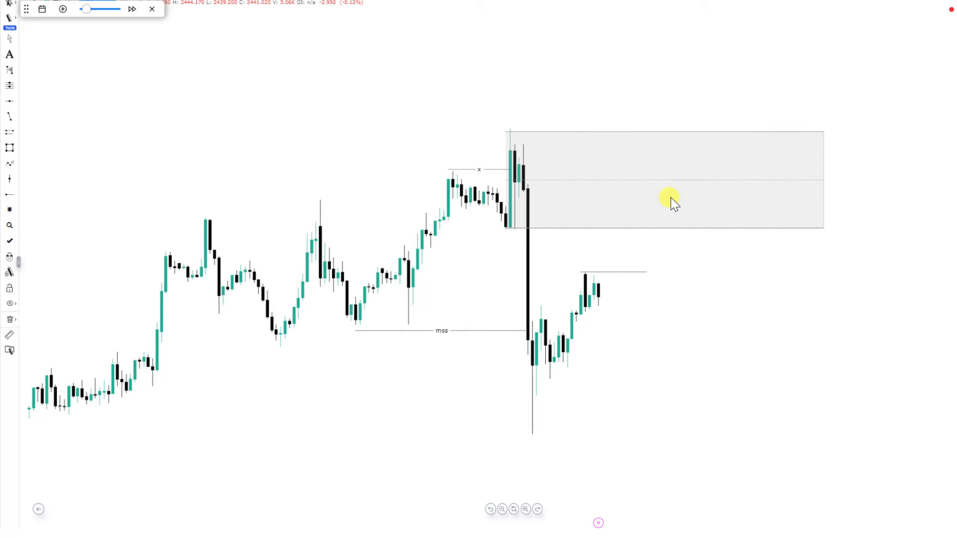
- Play the bar replay until price breaks the marked swing high and enters the shaded zone, and pause it there
{"action": "left_click", "coordinate": [63, 9]}
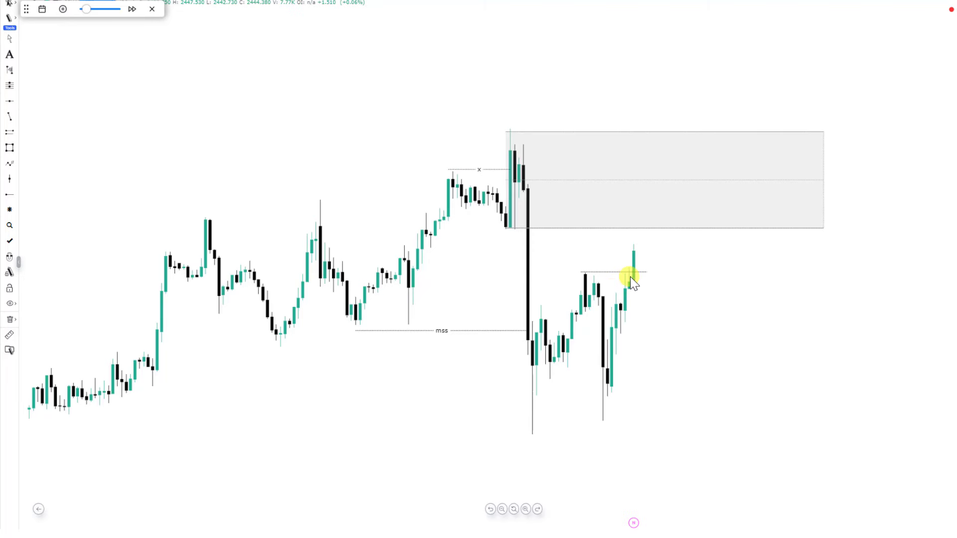
{"action": "left_click", "coordinate": [62, 10]}
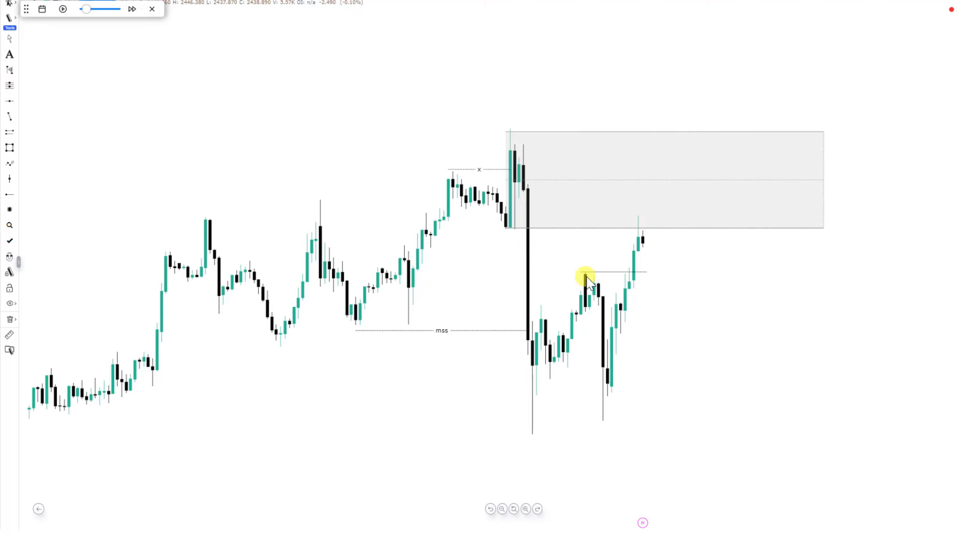
{"action": "left_click", "coordinate": [627, 273]}
{"action": "left_click", "coordinate": [642, 229]}
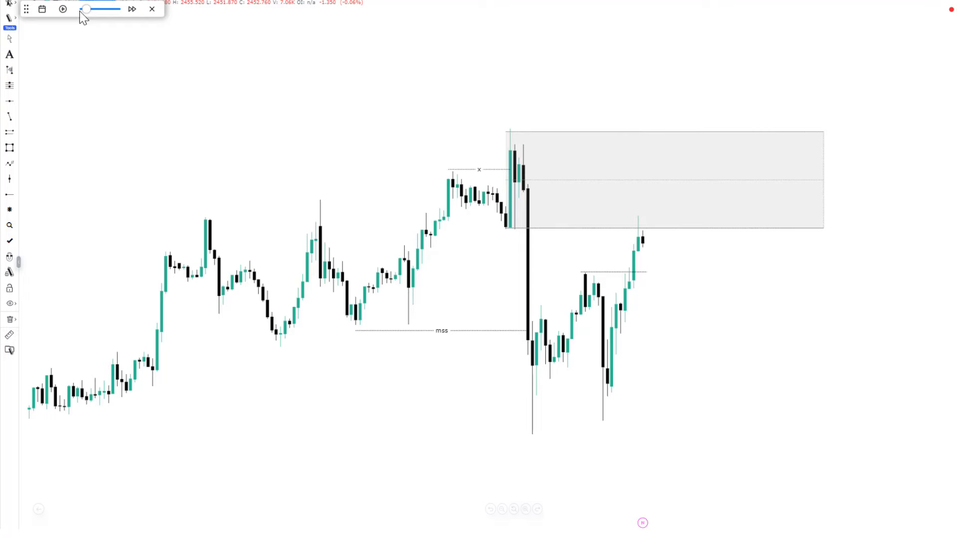
- Resume the bar replay from the zone touch and pause it after price sells off below the recent lows
{"action": "left_click", "coordinate": [64, 11]}
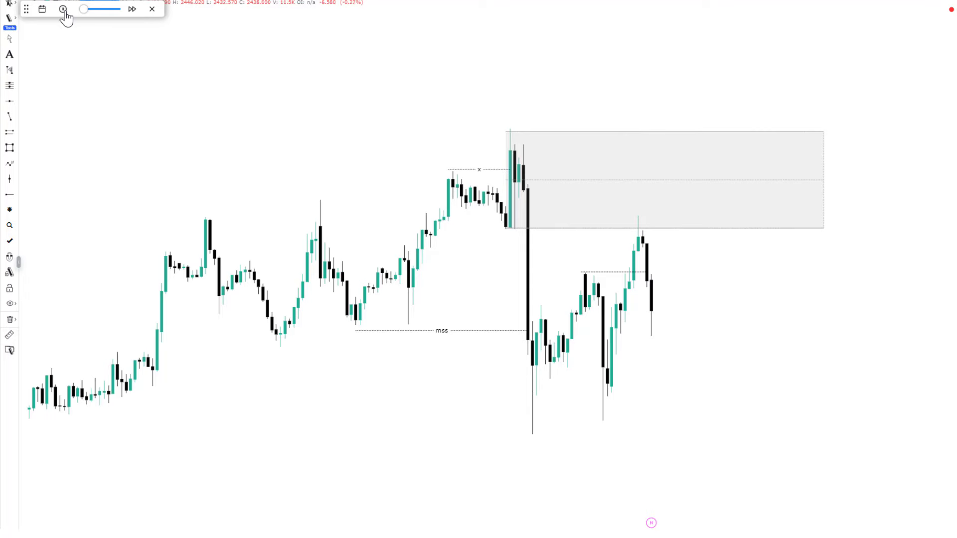
{"action": "left_click", "coordinate": [63, 11]}
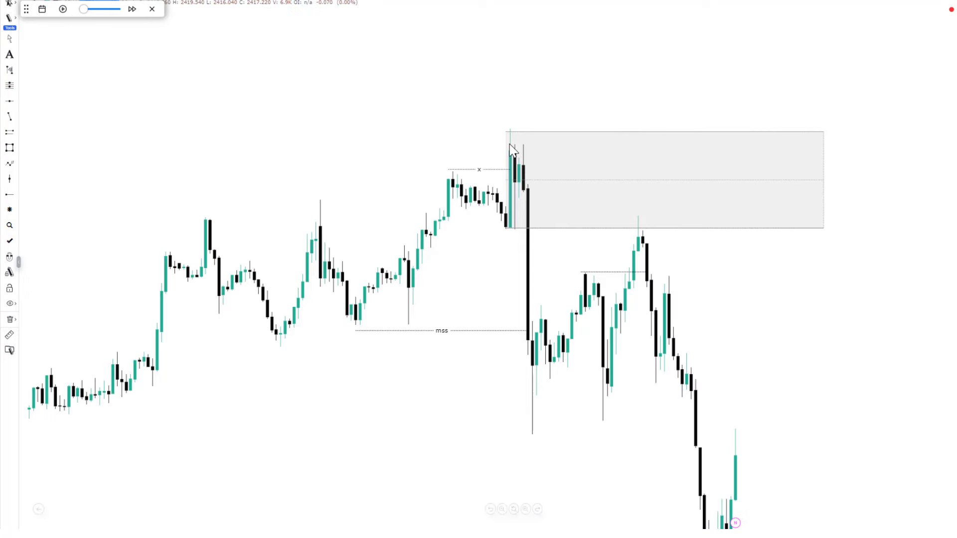
{"action": "left_click_drag", "start_coordinate": [917, 321], "coordinate": [835, 209]}
{"action": "left_click_drag", "start_coordinate": [772, 174], "coordinate": [790, 264]}
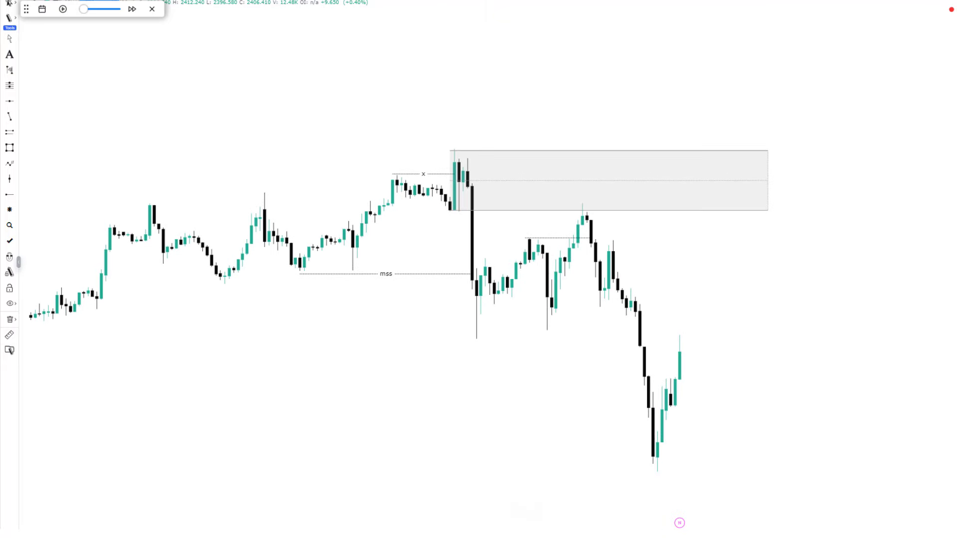
{"action": "left_click_drag", "start_coordinate": [874, 265], "coordinate": [843, 248]}
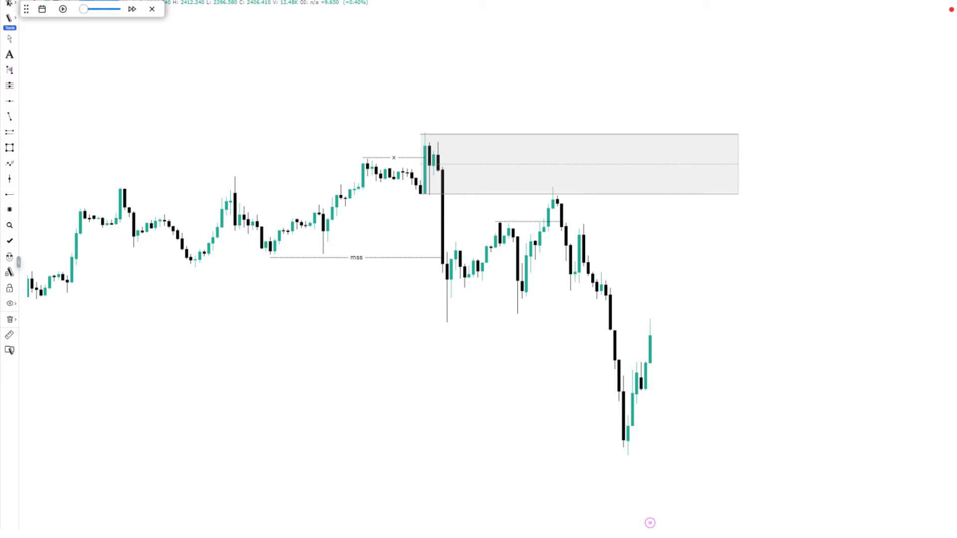
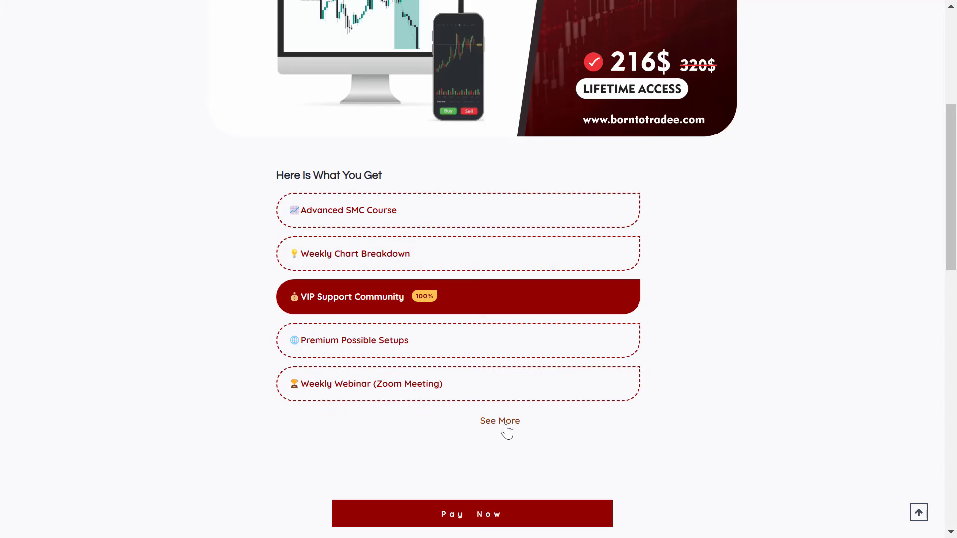
- Switch to the Born To Trade mentorship web page and look over its price, included items and payment options
{"action": "scroll", "coordinate": [496, 432], "scroll_direction": "down", "scroll_amount": 5}
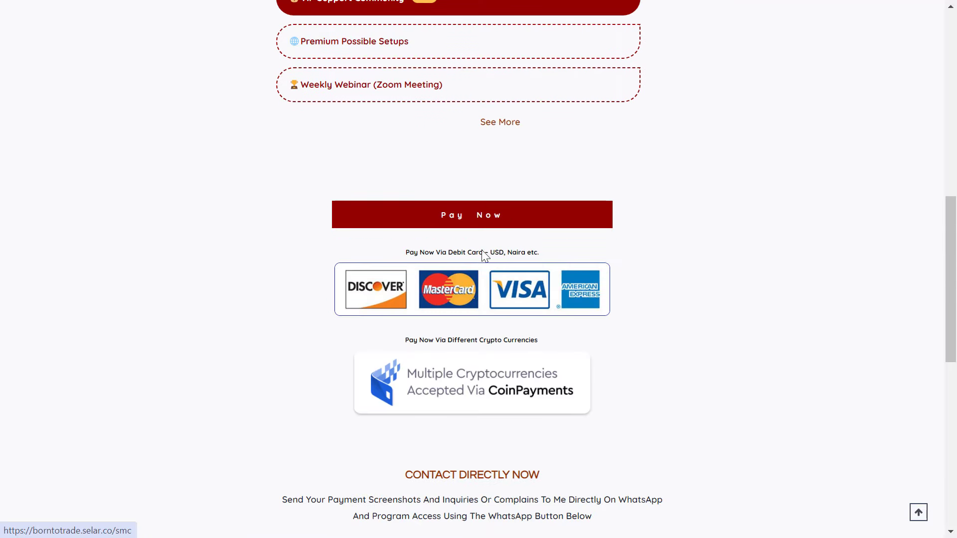
{"action": "scroll", "coordinate": [533, 260], "scroll_direction": "up", "scroll_amount": 1}
{"action": "scroll", "coordinate": [532, 260], "scroll_direction": "up", "scroll_amount": 15}
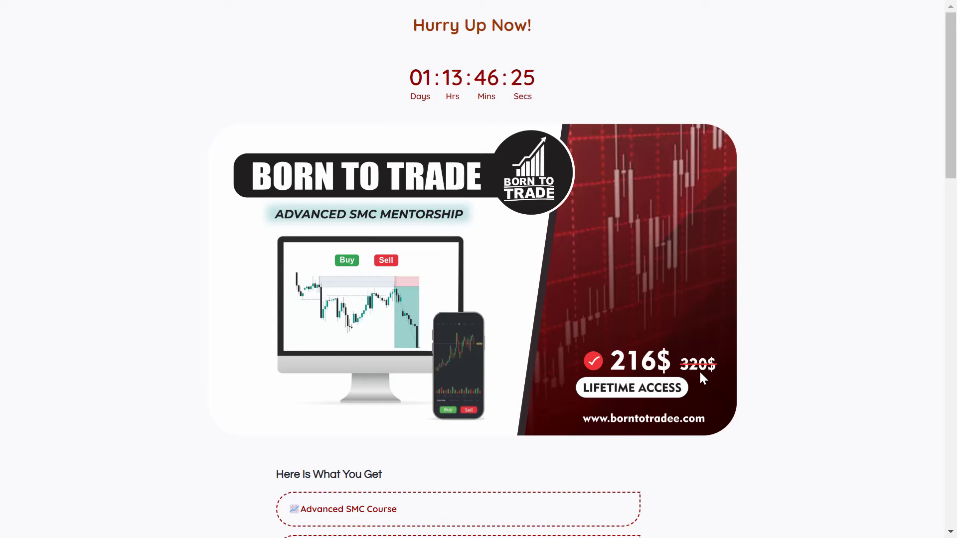
{"action": "scroll", "coordinate": [618, 388], "scroll_direction": "down", "scroll_amount": 3}
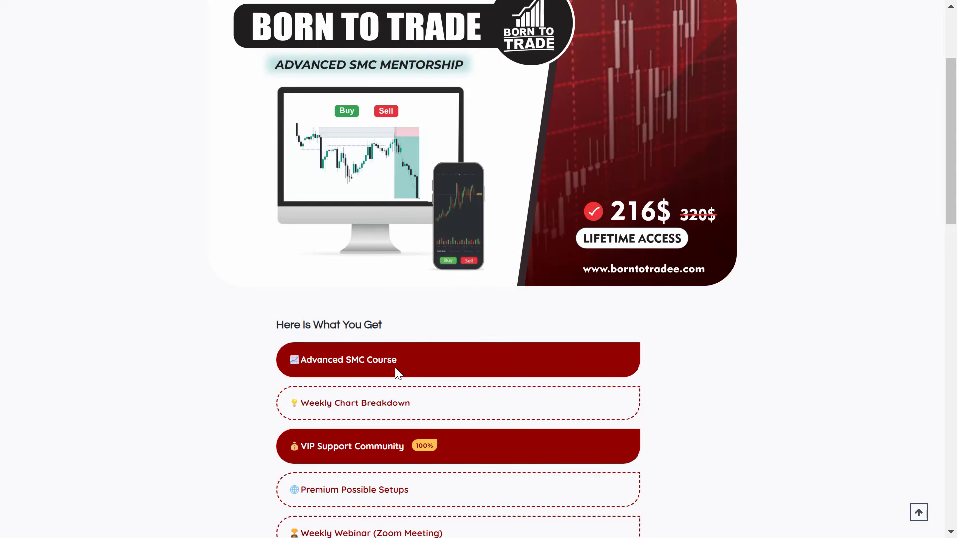
{"action": "scroll", "coordinate": [588, 269], "scroll_direction": "up", "scroll_amount": 3}
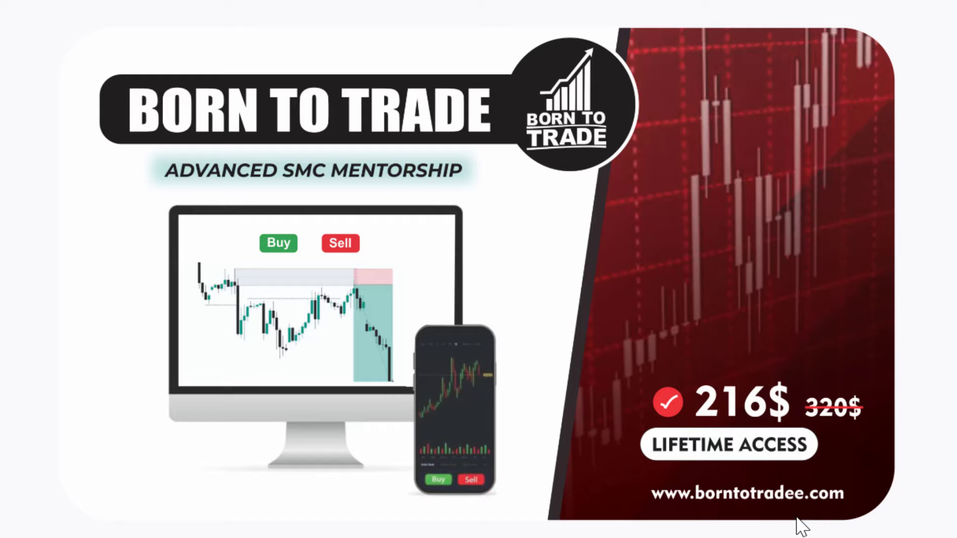
{"action": "scroll", "coordinate": [801, 527], "scroll_direction": "down", "scroll_amount": 5}
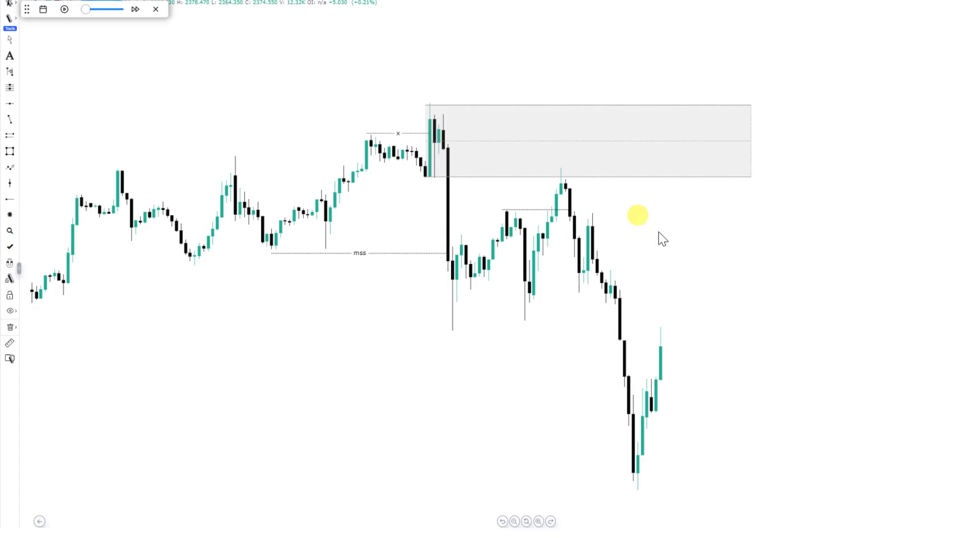
- Back on the chart, resume the bar replay and let price consolidate well past the sell-off low
{"action": "left_click", "coordinate": [63, 11]}
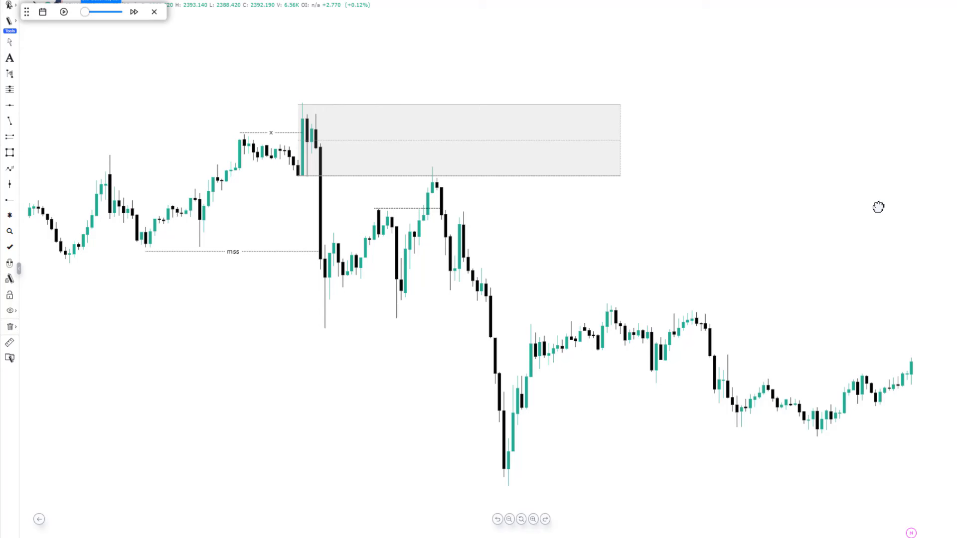
- Delete the shaded supply zone and draw a rectangle forward from the peak's bullish candle, covering the upper part of the former zone
{"action": "left_click", "coordinate": [381, 175]}
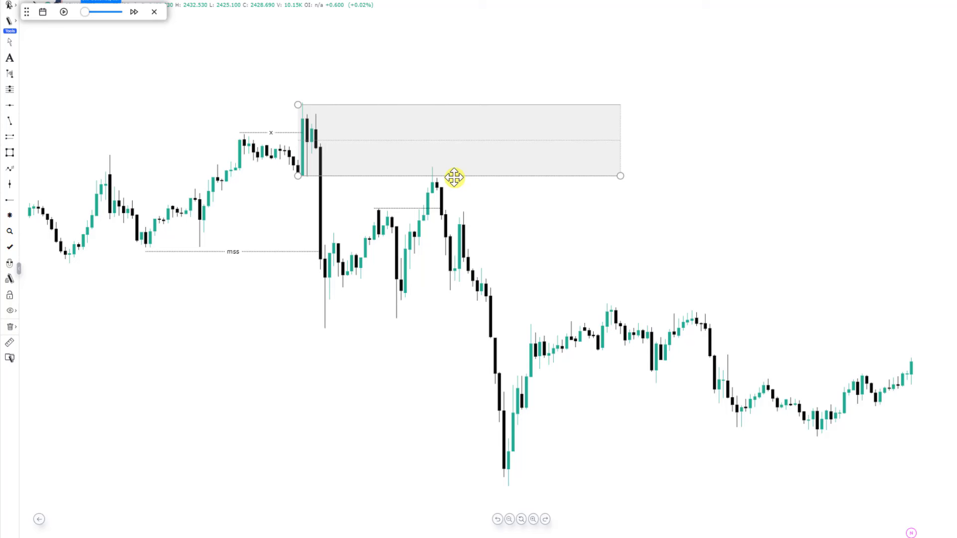
{"action": "key", "text": "Delete"}
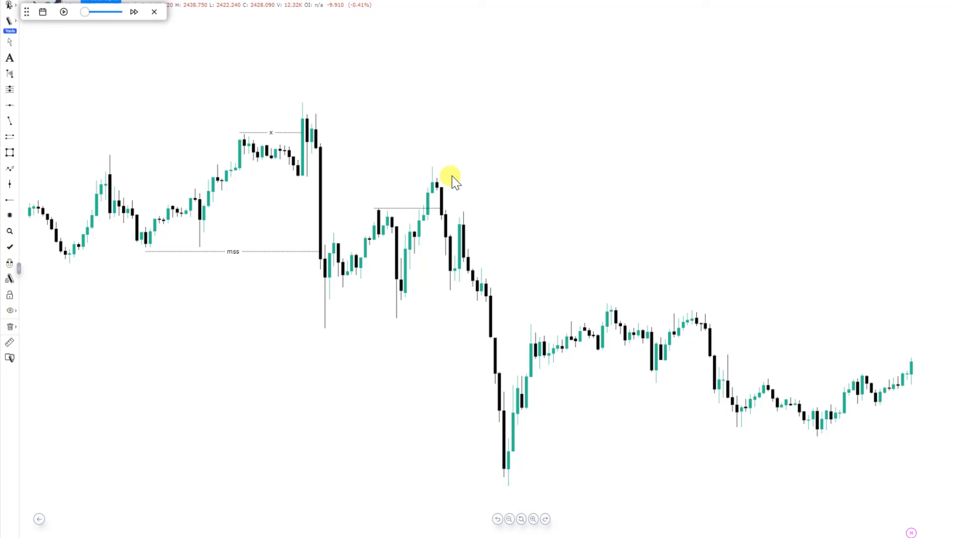
{"action": "left_click", "coordinate": [9, 152]}
{"action": "left_click_drag", "start_coordinate": [302, 154], "coordinate": [626, 103]}
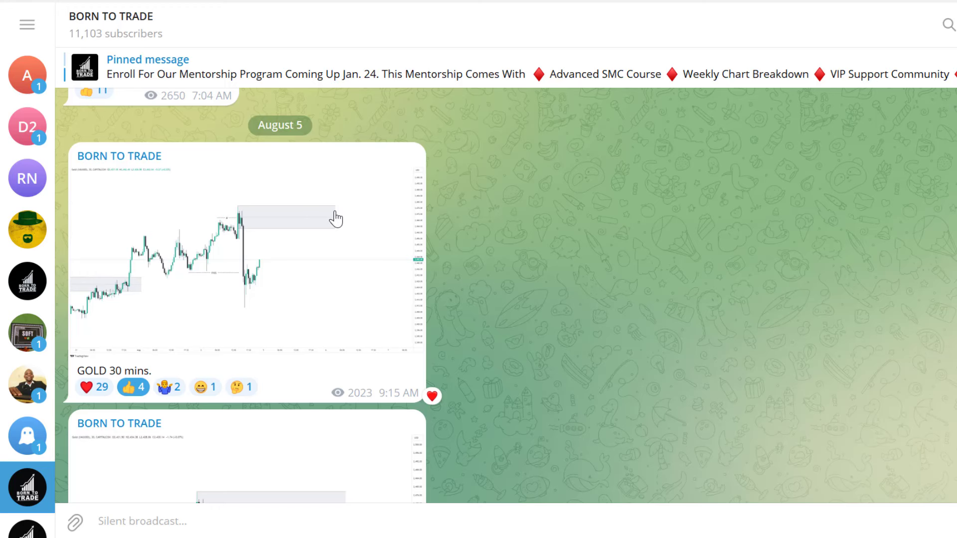
- Switch to the Born To Trade Telegram channel and review the August 5 GOLD 30 mins chart posts with the marked supply zone
{"action": "scroll", "coordinate": [334, 217], "scroll_direction": "down", "scroll_amount": 3}
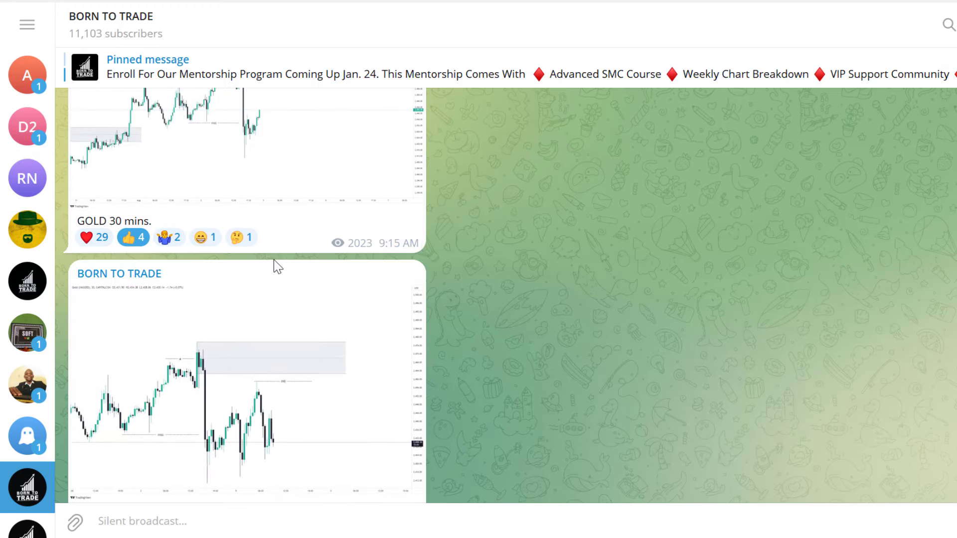
{"action": "scroll", "coordinate": [276, 299], "scroll_direction": "down", "scroll_amount": 1}
{"action": "mouse_move", "coordinate": [310, 350]}
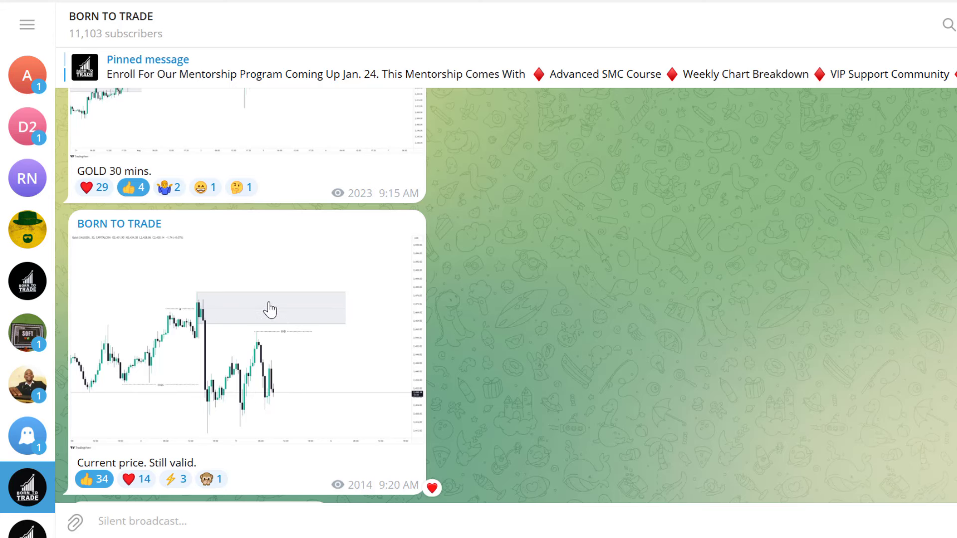
{"action": "scroll", "coordinate": [295, 318], "scroll_direction": "up", "scroll_amount": 3}
{"action": "scroll", "coordinate": [295, 317], "scroll_direction": "up", "scroll_amount": 1}
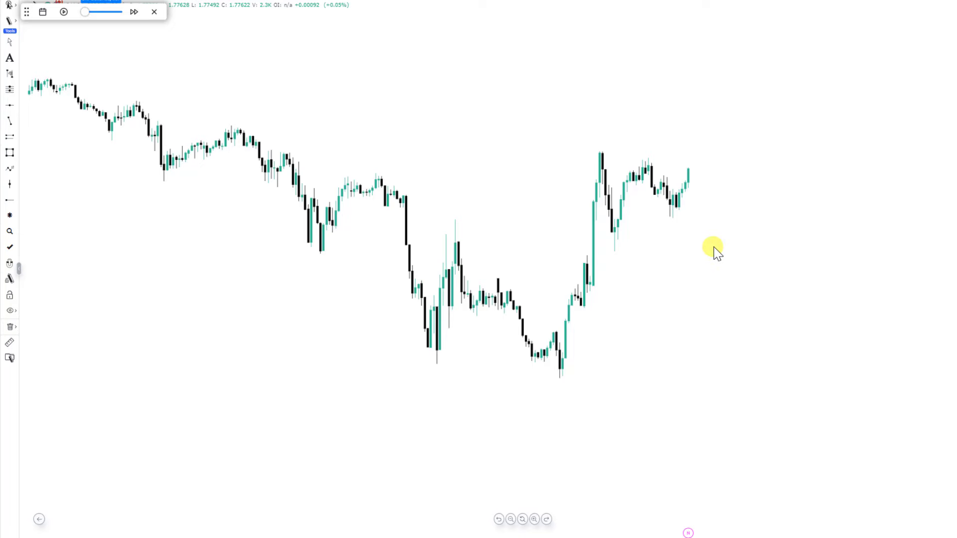
- On the new chart, draw a horizontal line from the swing low to the candle that sweeps it, align it with the wick and label it "x"
{"action": "left_click_drag", "start_coordinate": [508, 181], "coordinate": [570, 202]}
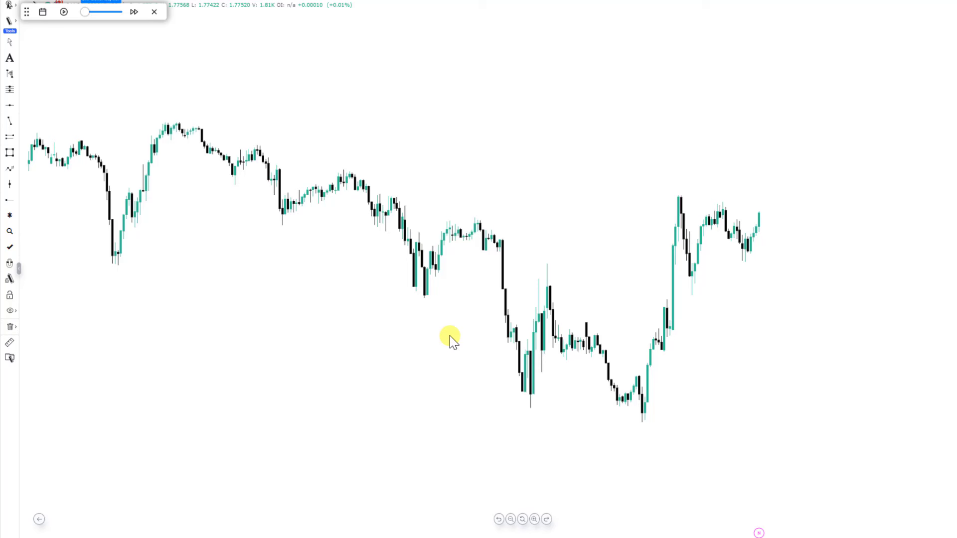
{"action": "scroll", "coordinate": [534, 257], "scroll_direction": "up", "scroll_amount": 3}
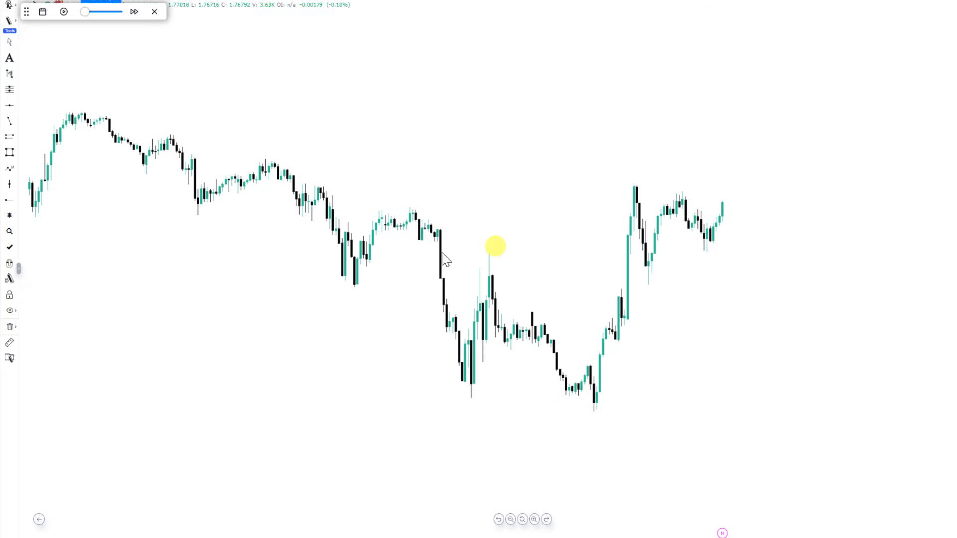
{"action": "key", "text": "alt+t"}
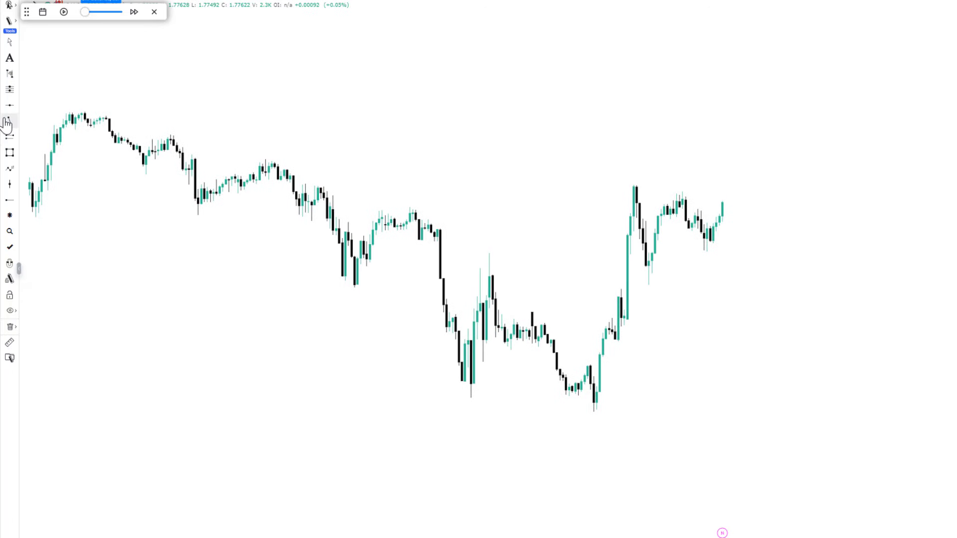
{"action": "left_click", "coordinate": [468, 396]}
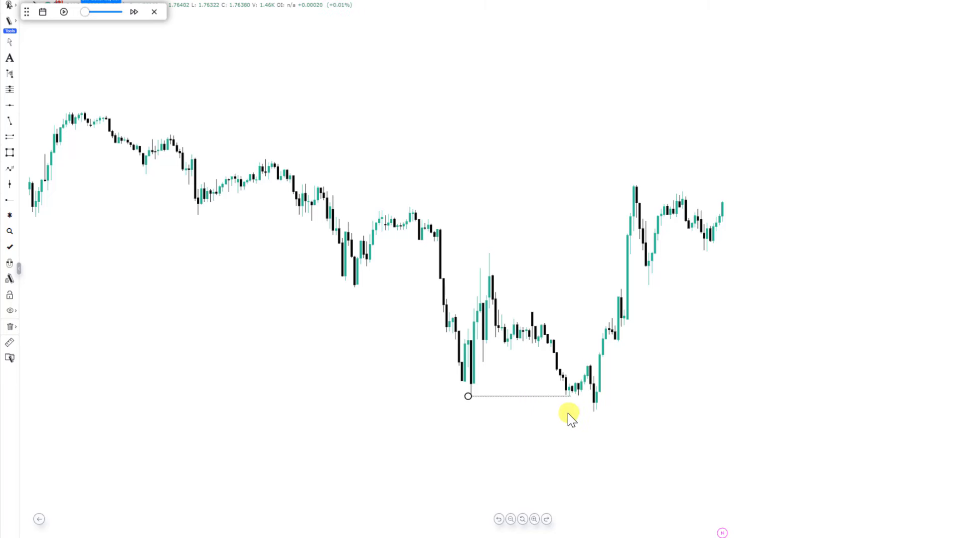
{"action": "left_click", "coordinate": [592, 415]}
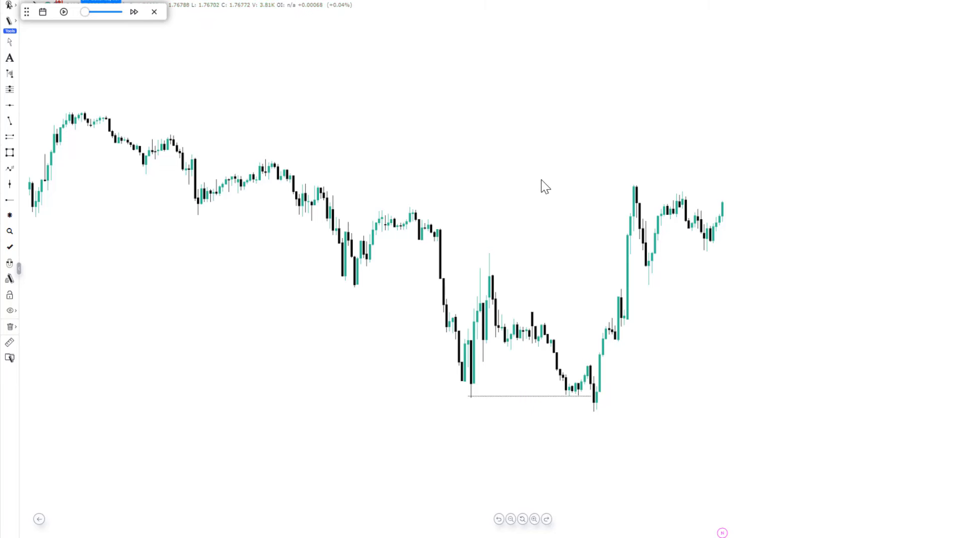
{"action": "left_click_drag", "start_coordinate": [552, 396], "coordinate": [550, 398]}
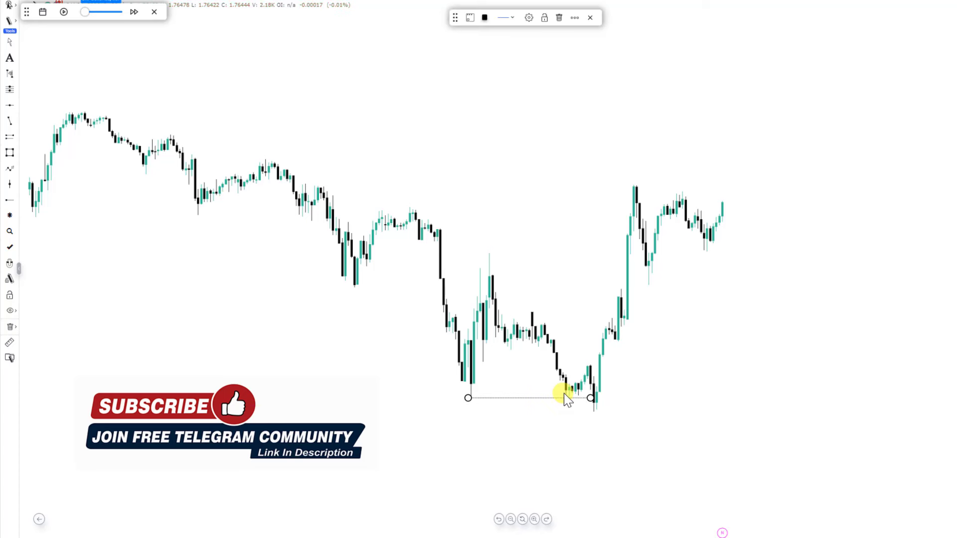
{"action": "left_click", "coordinate": [541, 410]}
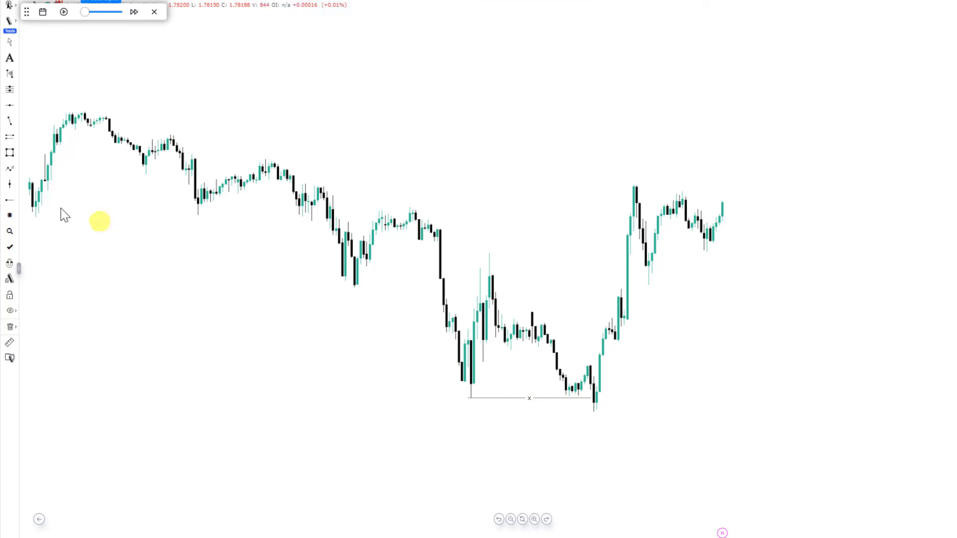
- Draw a horizontal line from the swing high between the two lows to the rally that breaks it, and label it "mss"
{"action": "left_click", "coordinate": [10, 126]}
{"action": "left_click", "coordinate": [490, 249]}
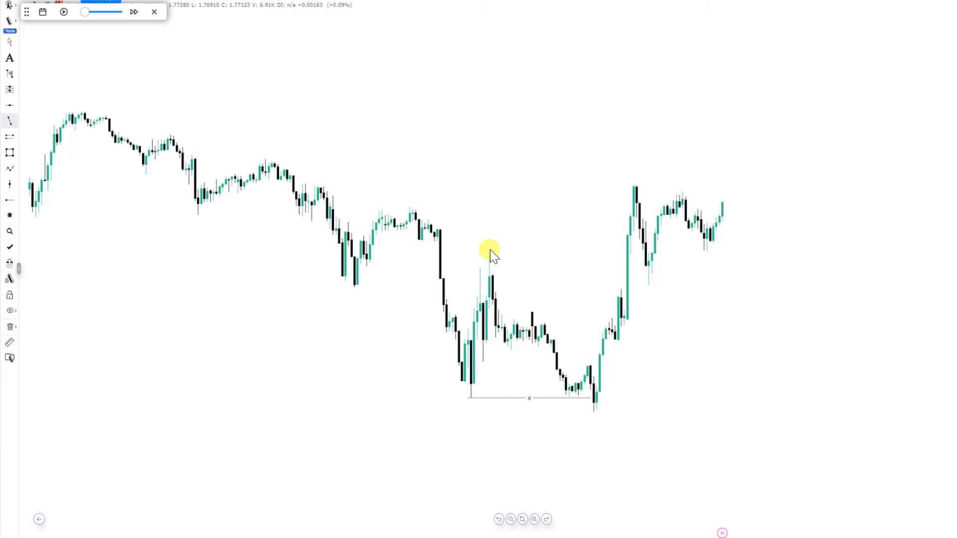
{"action": "left_click", "coordinate": [620, 262]}
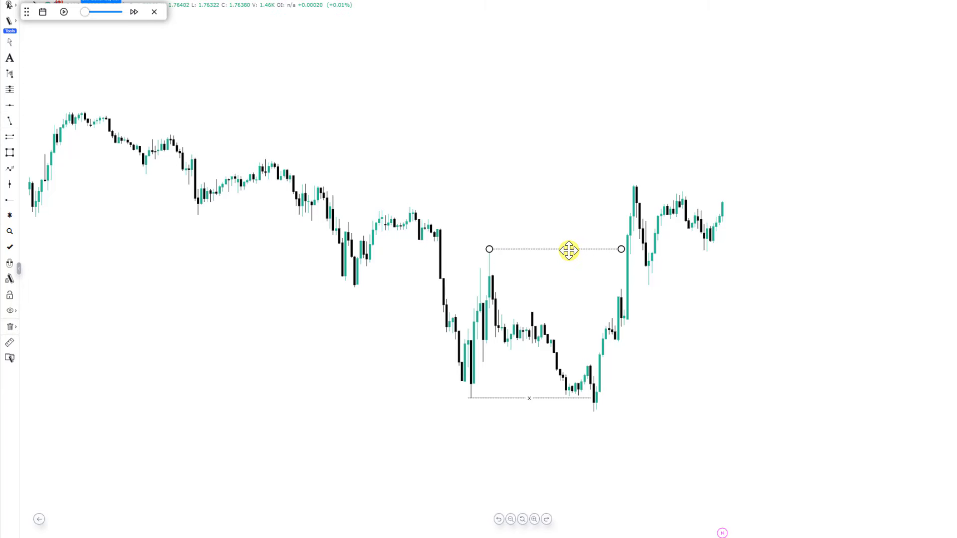
{"action": "left_click", "coordinate": [641, 267]}
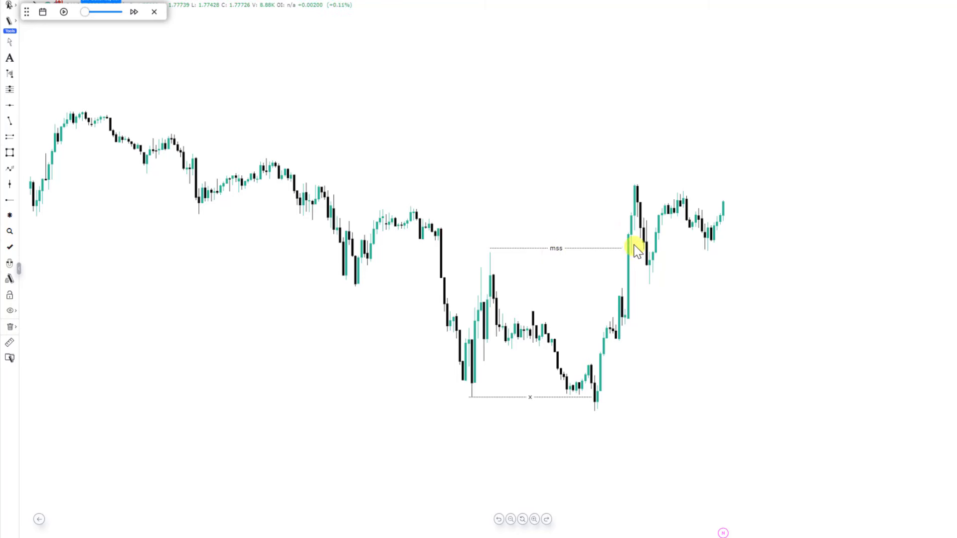
- Draw a shaded demand zone forward from the last bearish candle before the rally, spanning that candle's high to just below the sweep low
{"action": "left_click_drag", "start_coordinate": [673, 267], "coordinate": [613, 254]}
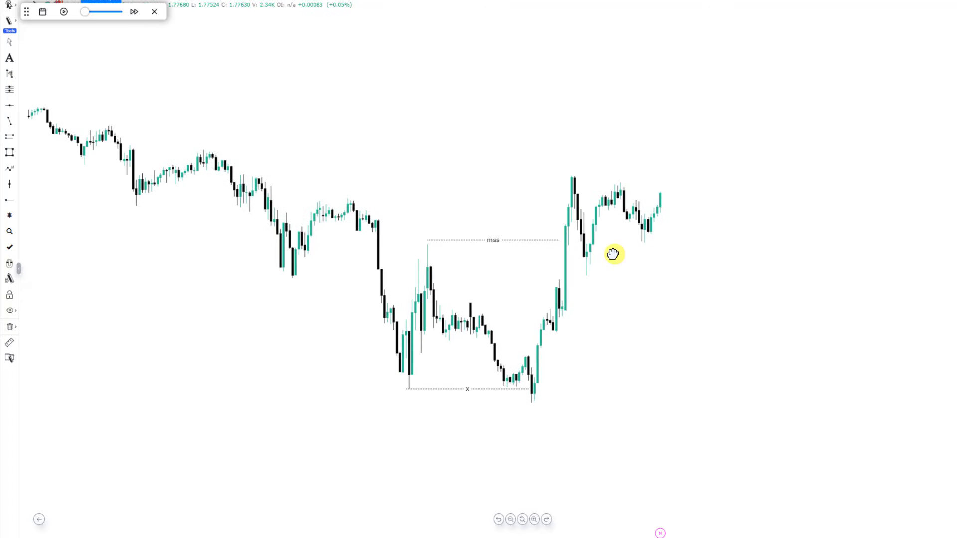
{"action": "left_click", "coordinate": [10, 136]}
{"action": "mouse_move", "coordinate": [528, 357]}
{"action": "left_mouse_down"}
{"action": "mouse_move", "coordinate": [803, 352]}
{"action": "mouse_move", "coordinate": [818, 369]}
{"action": "mouse_move", "coordinate": [827, 365]}
{"action": "left_mouse_up"}
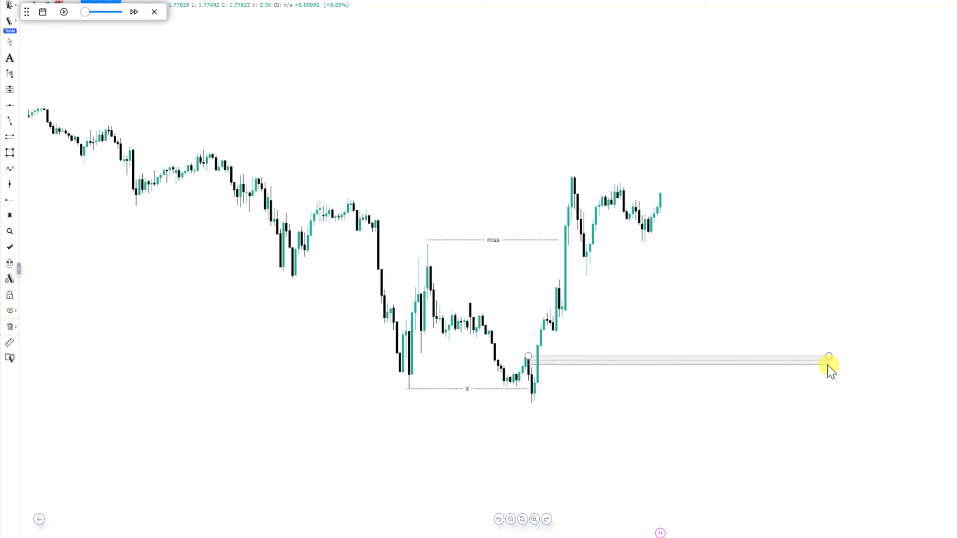
{"action": "left_click", "coordinate": [842, 405]}
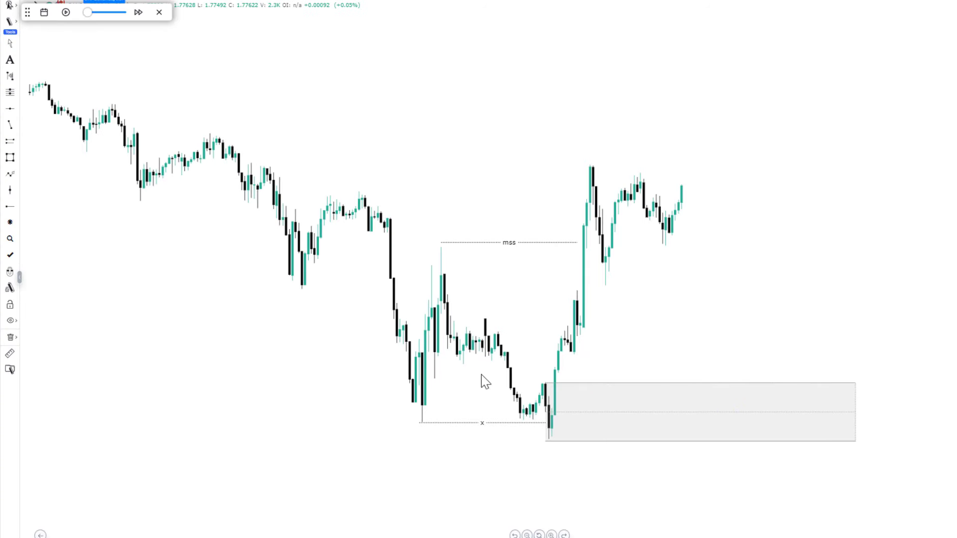
- Draw a rising trendline beneath the two pullback lows after the market structure shift and label it "$$$"
{"action": "left_click", "coordinate": [10, 124]}
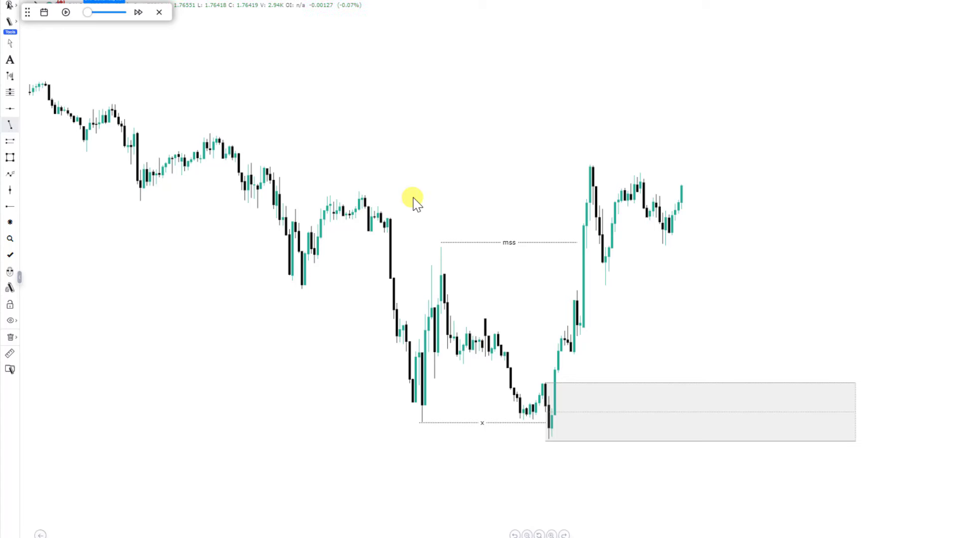
{"action": "left_click", "coordinate": [606, 290]}
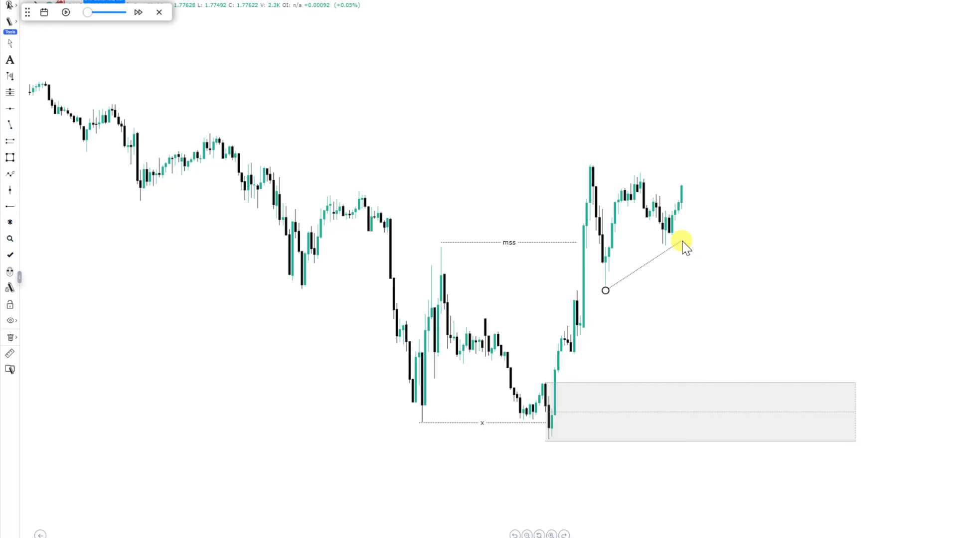
{"action": "left_click", "coordinate": [710, 213]}
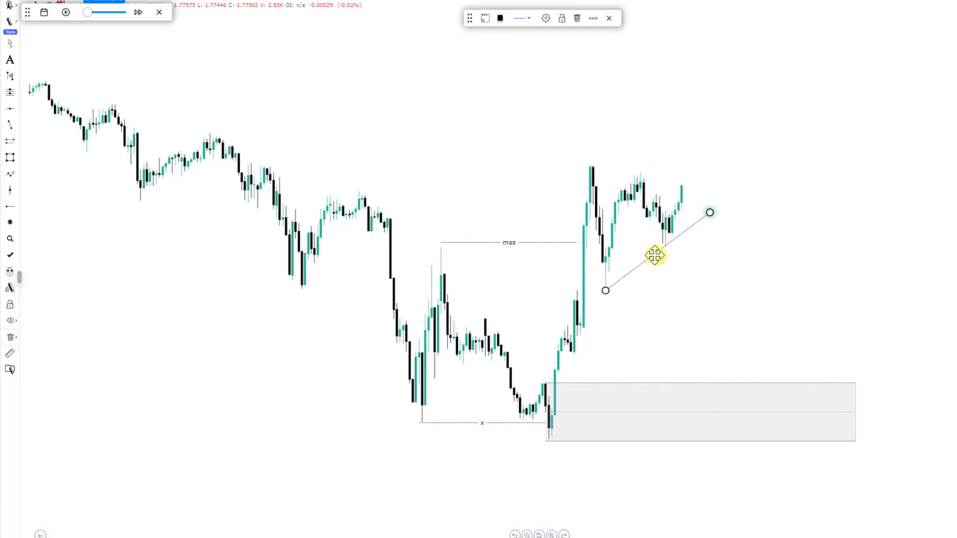
{"action": "left_click", "coordinate": [754, 267]}
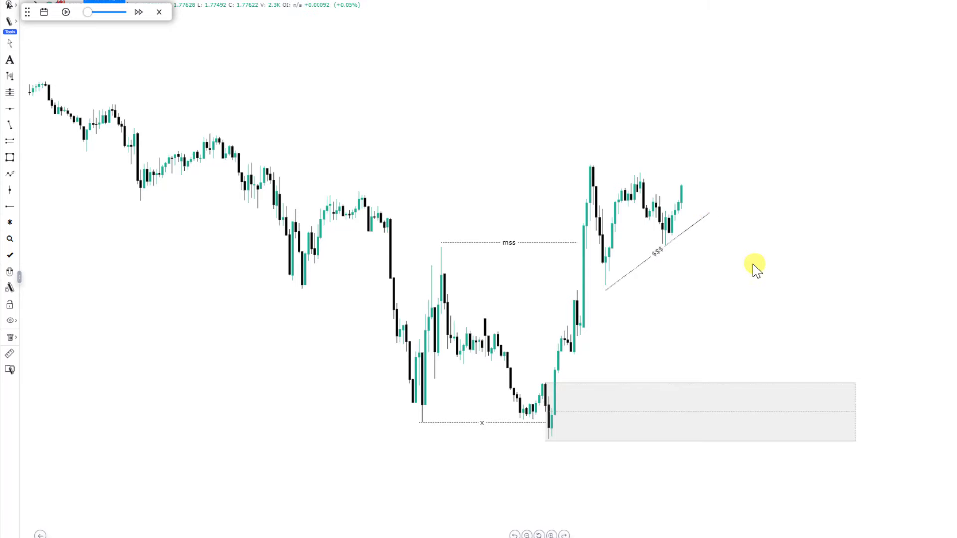
- Play the bar replay until price breaks the "$$$" trendline, touches the demand zone and rebounds, and pause it after that reaction
{"action": "left_click_drag", "start_coordinate": [833, 259], "coordinate": [771, 248]}
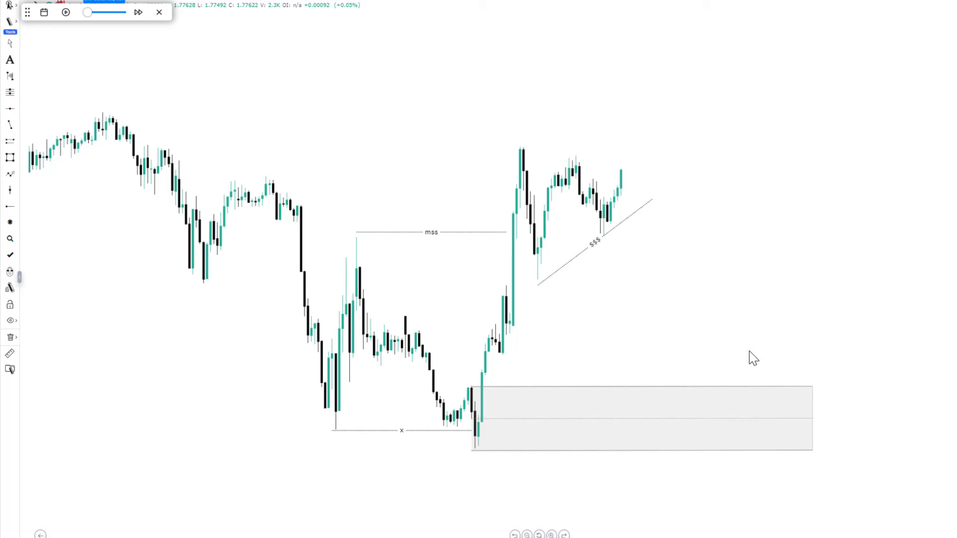
{"action": "left_click", "coordinate": [65, 12]}
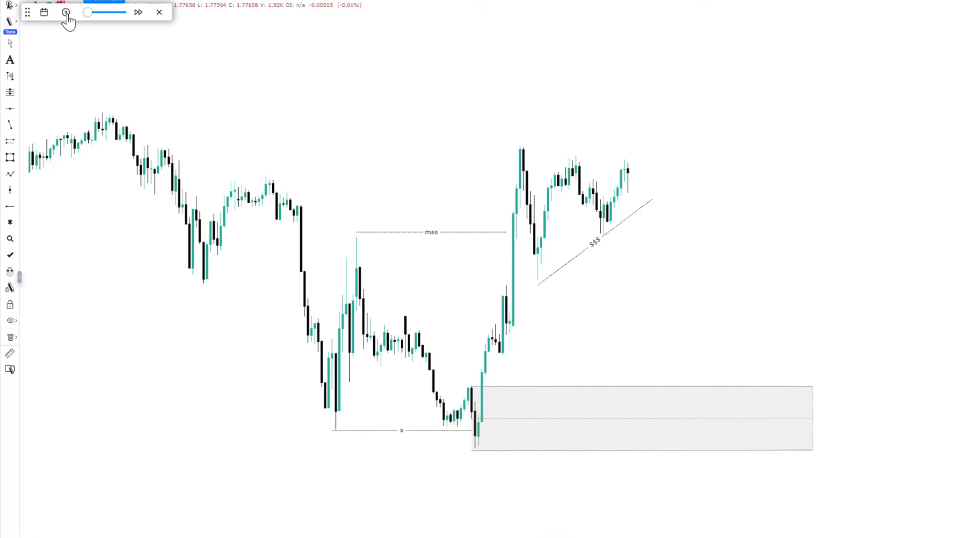
{"action": "left_click", "coordinate": [66, 13]}
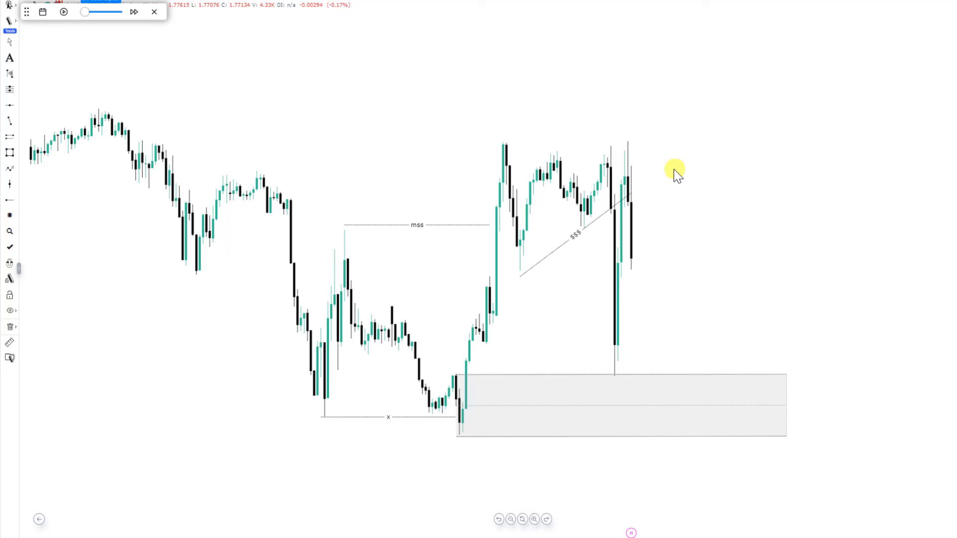
- Open the next watchlist chart and draw a horizontal line from the minor swing low to the candle that sweeps it, labelled "x"
{"action": "key", "text": "space"}
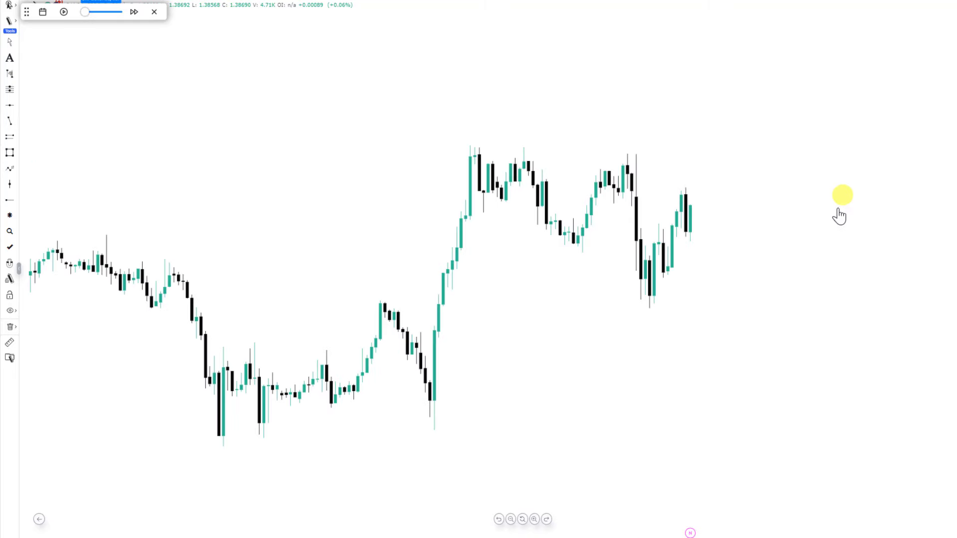
{"action": "scroll", "coordinate": [561, 287], "scroll_direction": "down", "scroll_amount": 3}
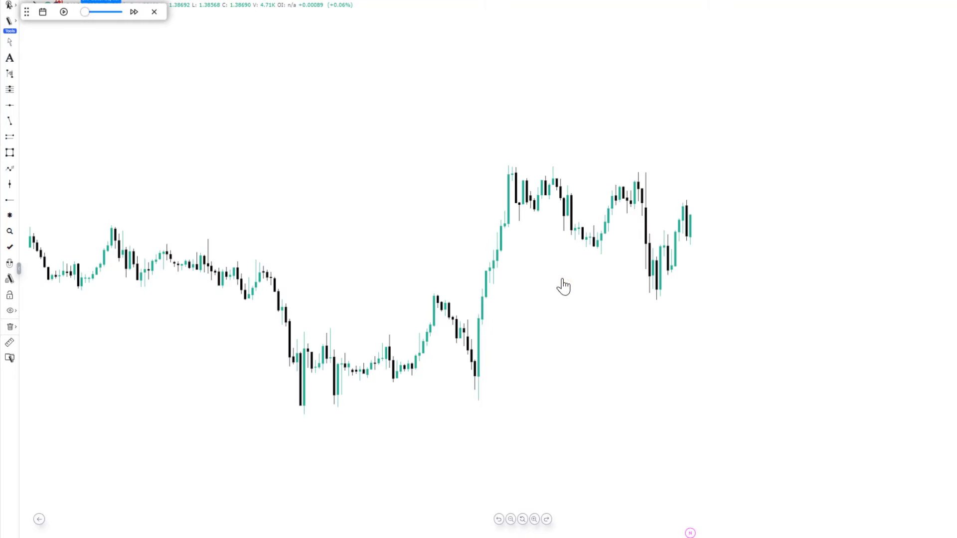
{"action": "left_click_drag", "start_coordinate": [562, 286], "coordinate": [448, 251]}
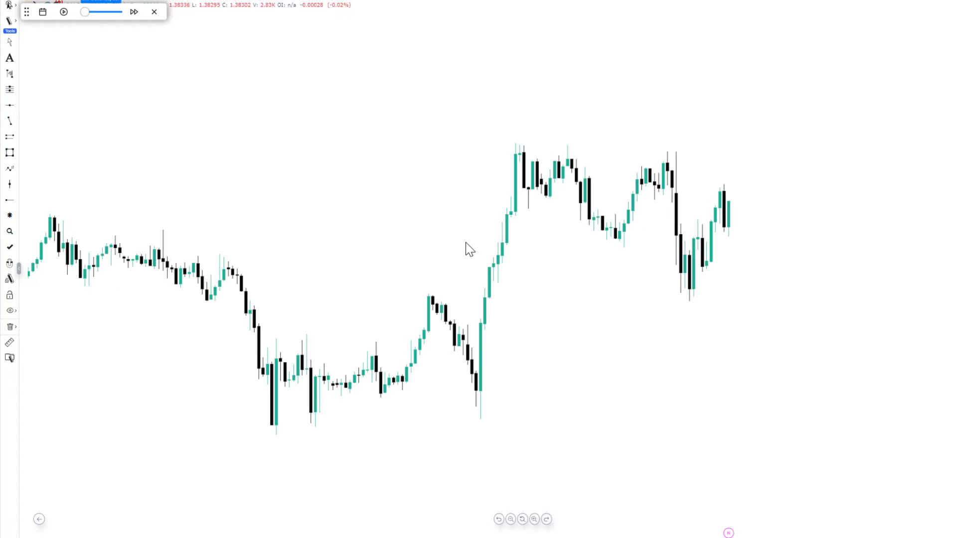
{"action": "left_click", "coordinate": [10, 121]}
{"action": "left_click", "coordinate": [399, 372]}
{"action": "left_click", "coordinate": [376, 397]}
{"action": "left_click", "coordinate": [474, 398]}
{"action": "left_click", "coordinate": [432, 384]}
- Draw a horizontal line from the swing high before the sell-off to the rally that breaks it, and label it "mss"
{"action": "left_click", "coordinate": [10, 121]}
{"action": "left_click", "coordinate": [46, 214]}
{"action": "left_click", "coordinate": [487, 275]}
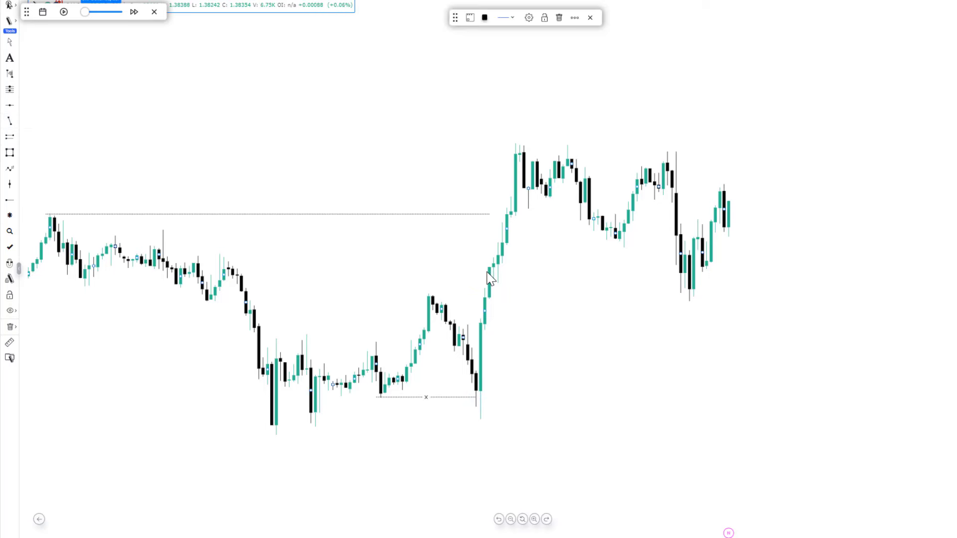
{"action": "left_click", "coordinate": [349, 189]}
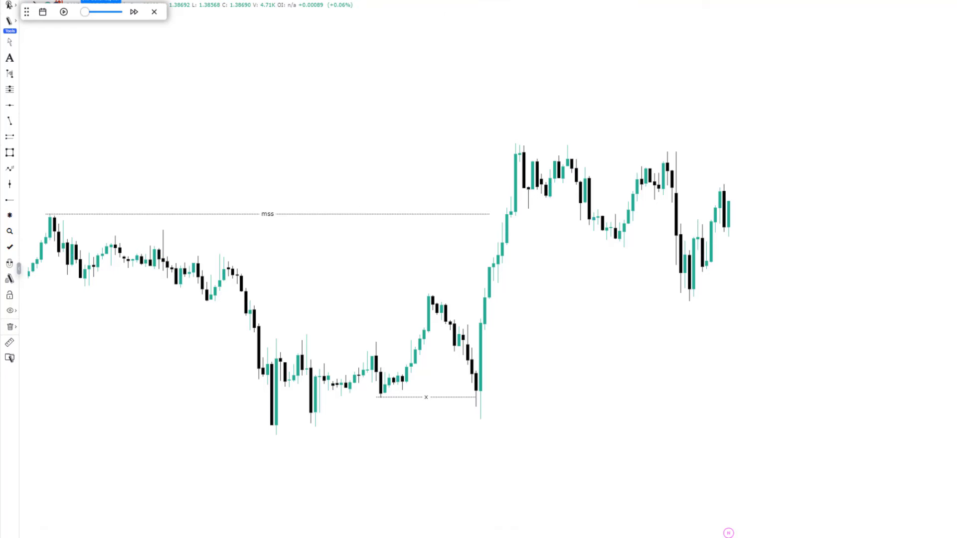
- Draw a horizontal line just beneath the pullback low that formed after the market structure shift, extending past the latest candle
{"action": "left_click", "coordinate": [10, 121]}
{"action": "left_click", "coordinate": [680, 308]}
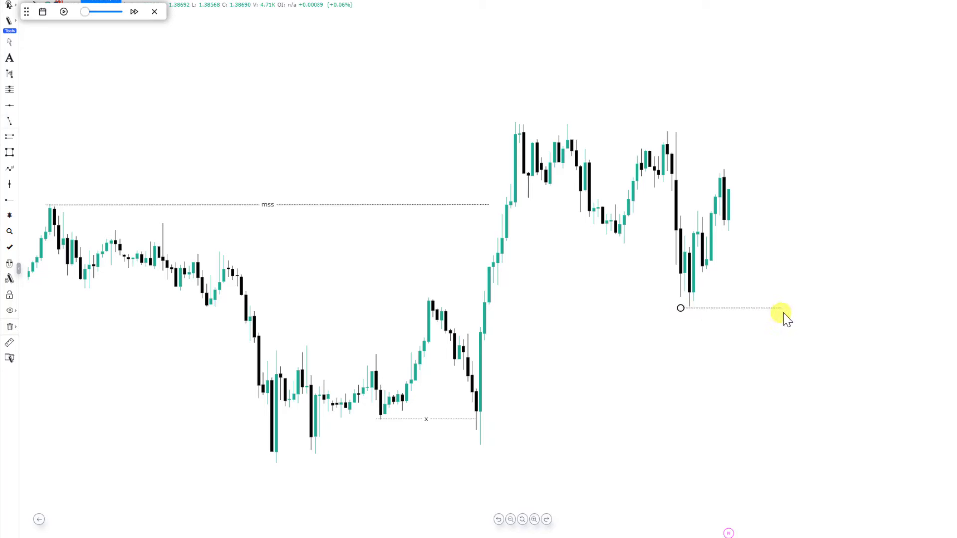
{"action": "left_click", "coordinate": [784, 310]}
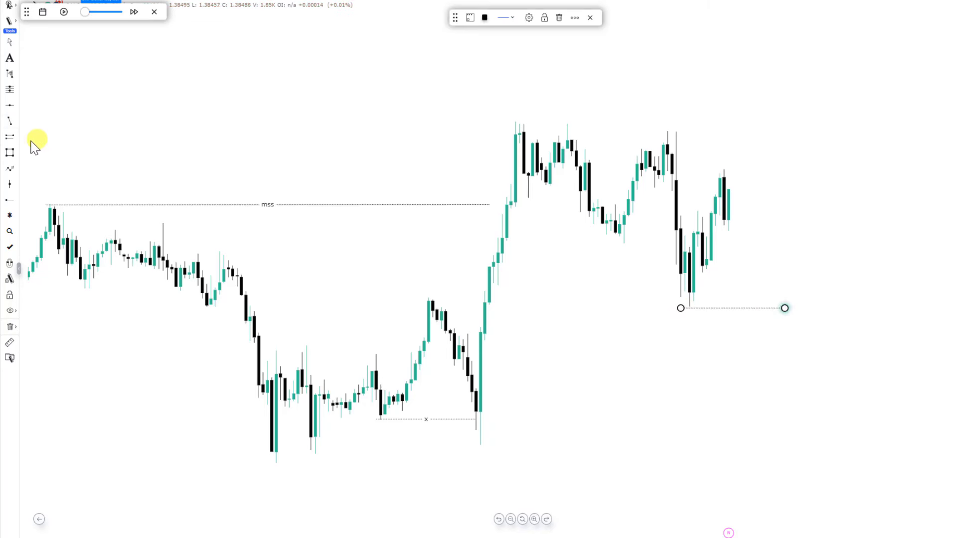
- Draw a shaded demand zone forward from the last bearish candle before the rally, reaching down to the sweep low
{"action": "left_click", "coordinate": [10, 137]}
{"action": "mouse_move", "coordinate": [472, 390]}
{"action": "left_mouse_down"}
{"action": "mouse_move", "coordinate": [755, 437]}
{"action": "mouse_move", "coordinate": [821, 396]}
{"action": "mouse_move", "coordinate": [871, 383]}
{"action": "mouse_move", "coordinate": [881, 445]}
{"action": "left_mouse_up"}
{"action": "left_click", "coordinate": [881, 446]}
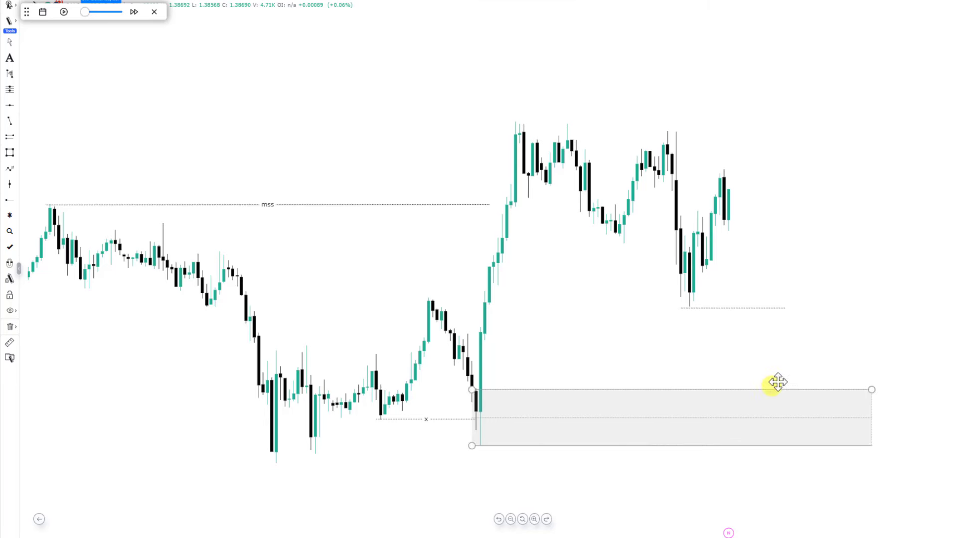
{"action": "left_click", "coordinate": [478, 418]}
{"action": "left_click_drag", "start_coordinate": [528, 340], "coordinate": [489, 310]}
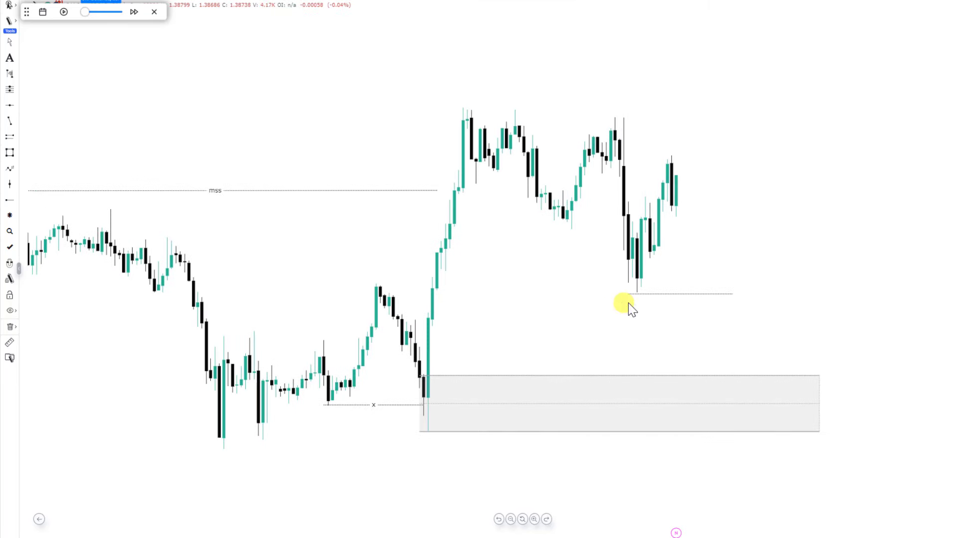
- Switch to Telegram and look through the chart setups posted in the Born To Trade VIP 1.0 channel
{"action": "left_click_drag", "start_coordinate": [890, 233], "coordinate": [856, 248]}
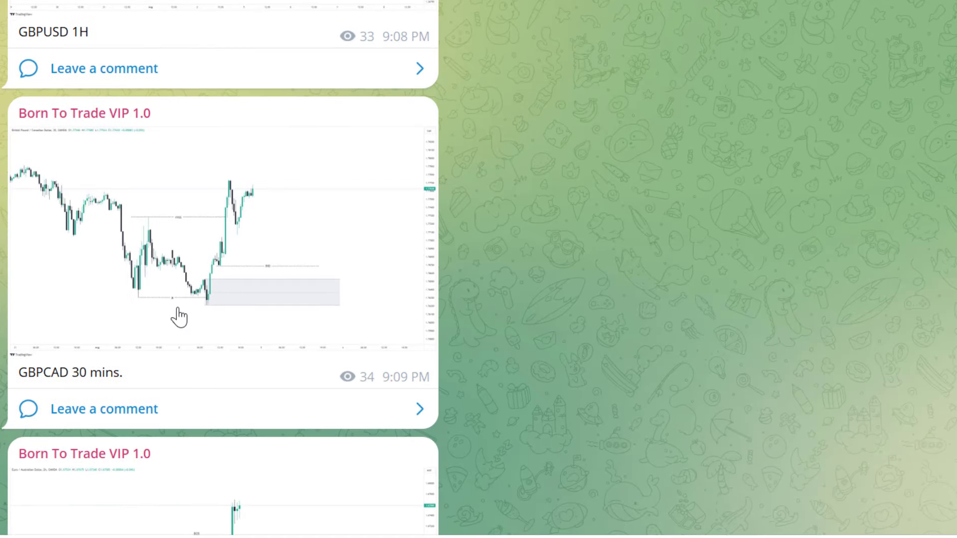
{"action": "scroll", "coordinate": [189, 317], "scroll_direction": "down", "scroll_amount": 5}
{"action": "scroll", "coordinate": [214, 307], "scroll_direction": "down", "scroll_amount": 5}
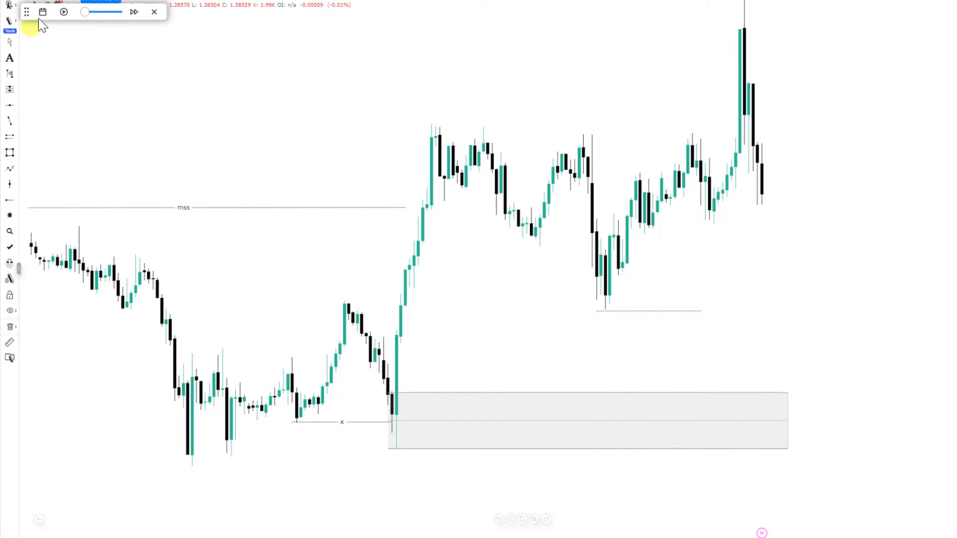
- Switch back to the chart, play the bar replay until price drops into the demand zone, and extend the zone forward
{"action": "left_click", "coordinate": [64, 12]}
{"action": "left_click_drag", "start_coordinate": [788, 392], "coordinate": [836, 395]}
{"action": "left_click", "coordinate": [63, 12]}
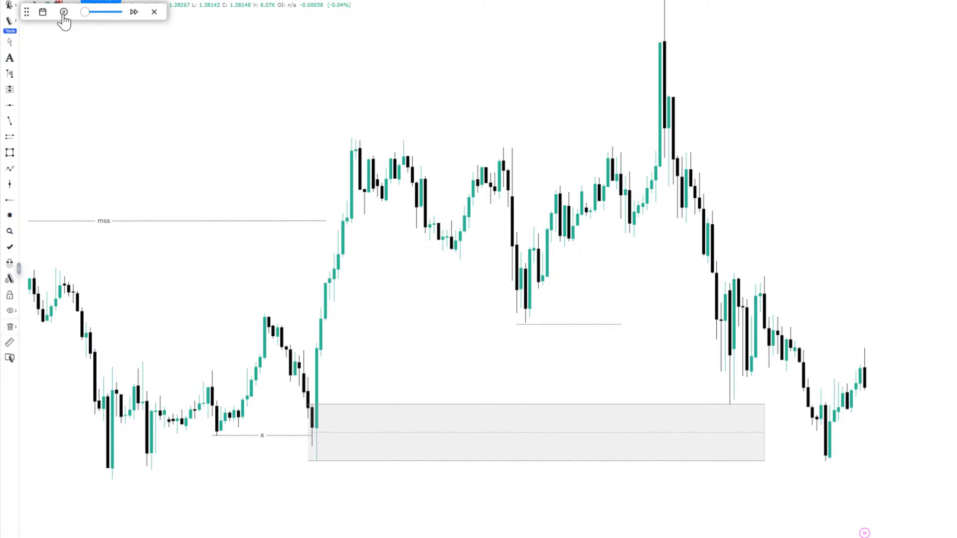
- Extend the demand zone past its second touch and run the replay until price falls well below the zone
{"action": "left_click_drag", "start_coordinate": [668, 405], "coordinate": [746, 403]}
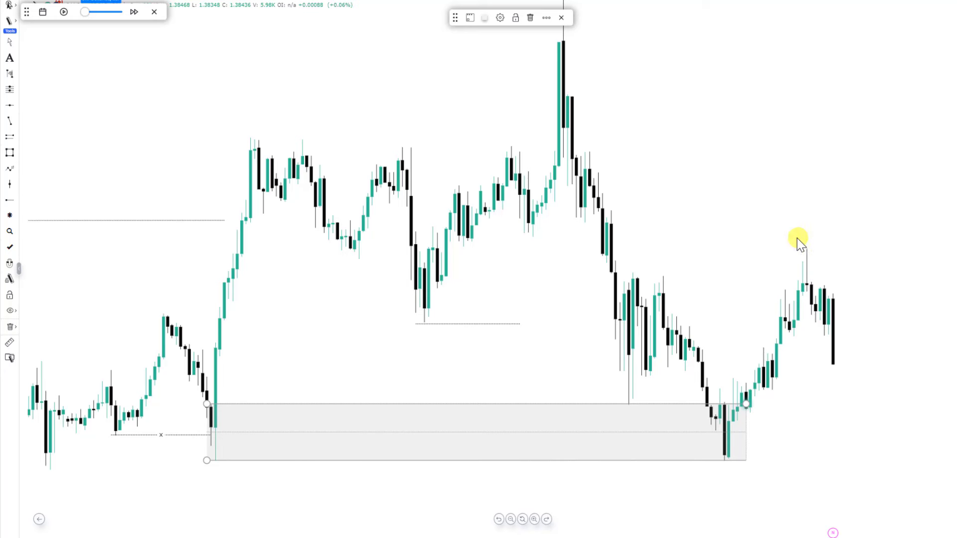
{"action": "left_click_drag", "start_coordinate": [799, 241], "coordinate": [783, 240]}
{"action": "left_click", "coordinate": [62, 12]}
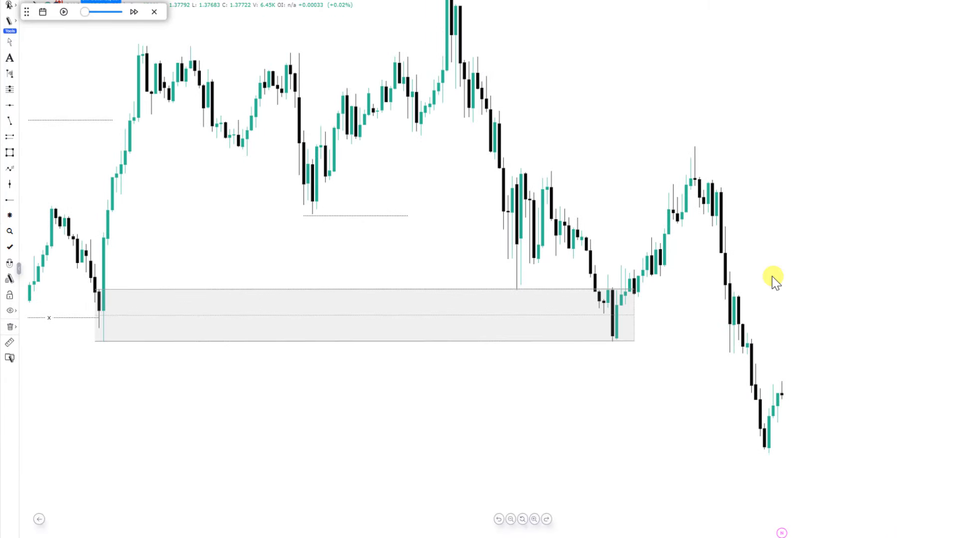
- Draw a shaded supply zone forward from the swing high before the drop through the demand zone, with its upper edge at that high
{"action": "left_click", "coordinate": [6, 199]}
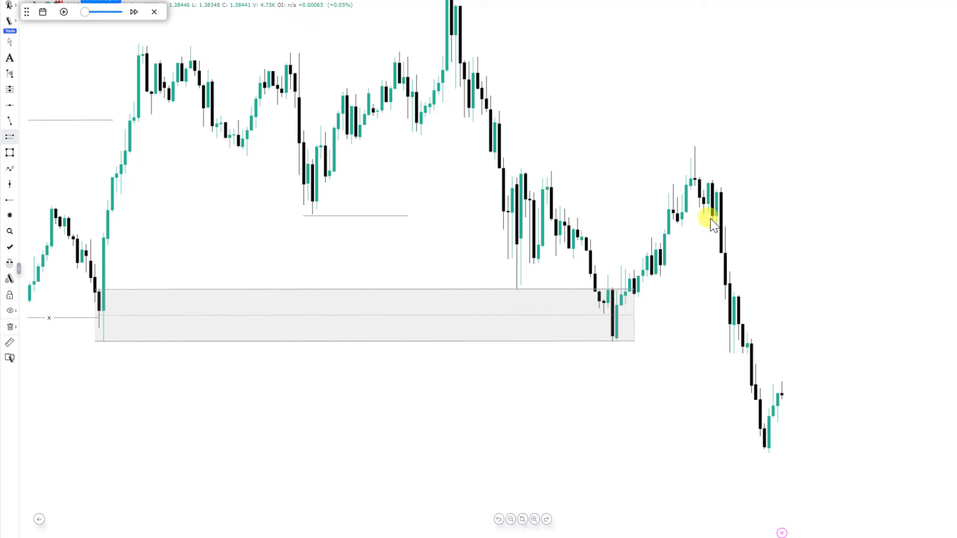
{"action": "left_click", "coordinate": [695, 211]}
{"action": "left_click", "coordinate": [903, 211]}
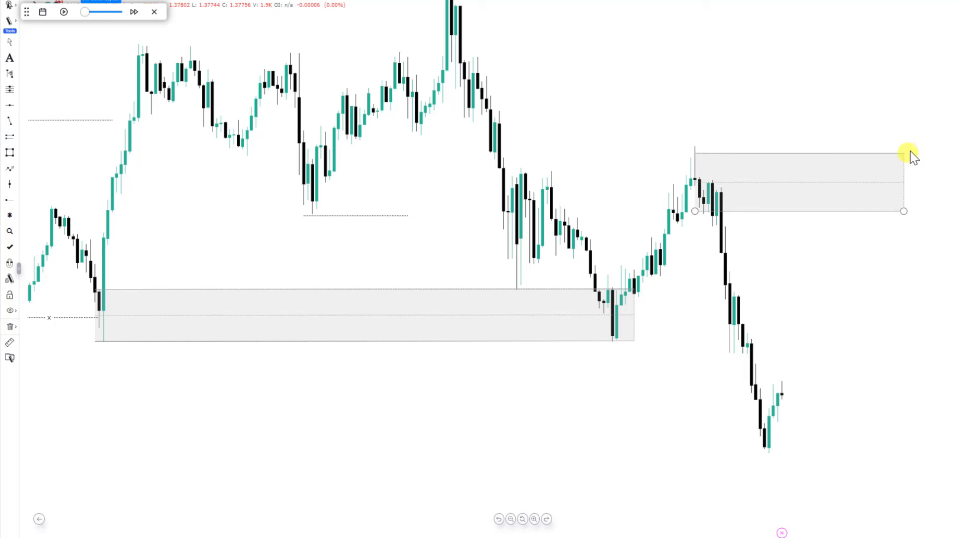
{"action": "left_click", "coordinate": [912, 147]}
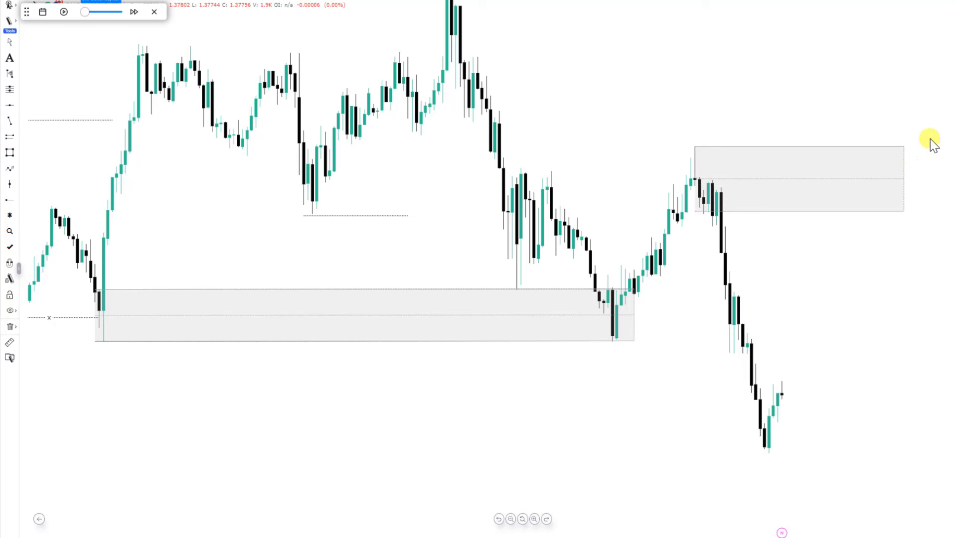
{"action": "scroll", "coordinate": [719, 167], "scroll_direction": "down", "scroll_amount": 2}
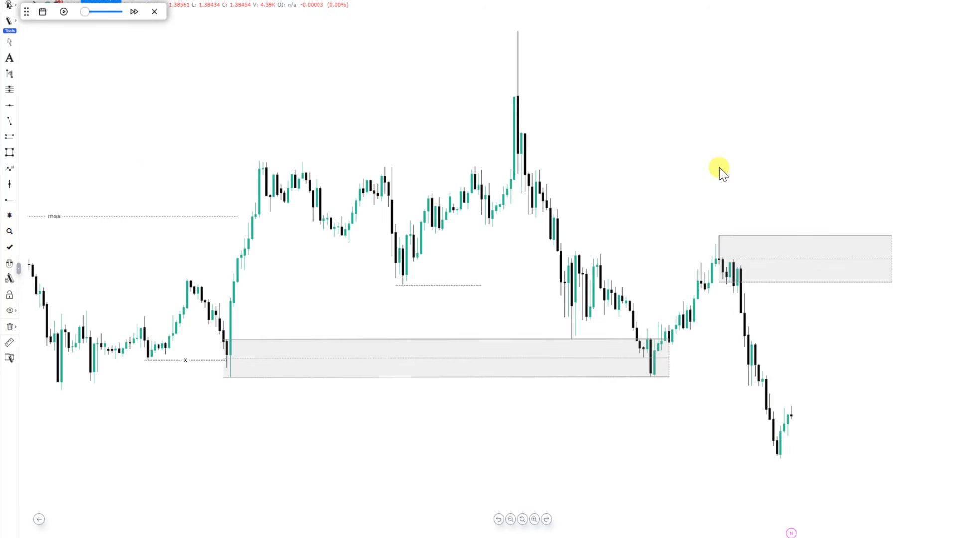